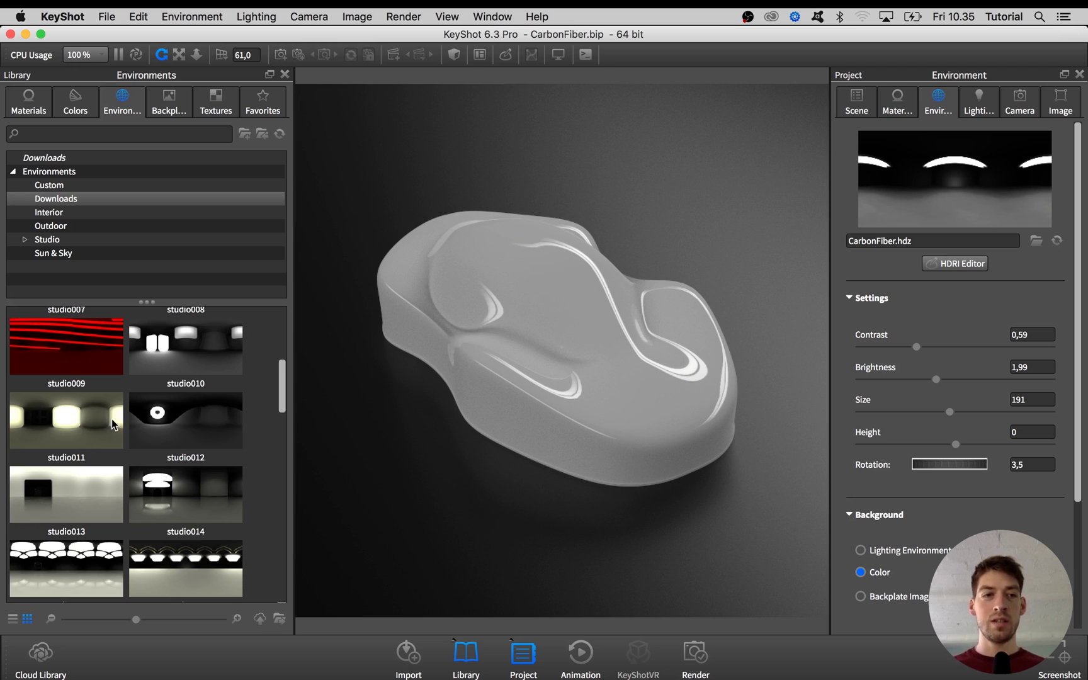
scroll(113, 424, "down", 3)
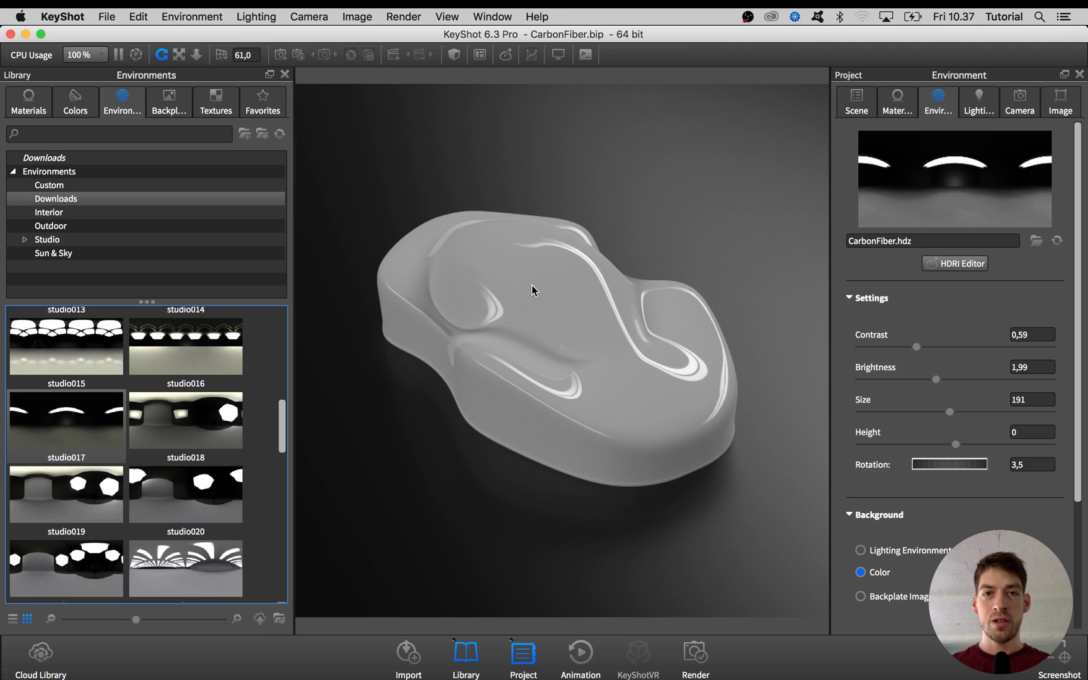
Open the model's Procedural Carbon Fiber material for editing and change its material type to Anisotropic
double_click(568, 290)
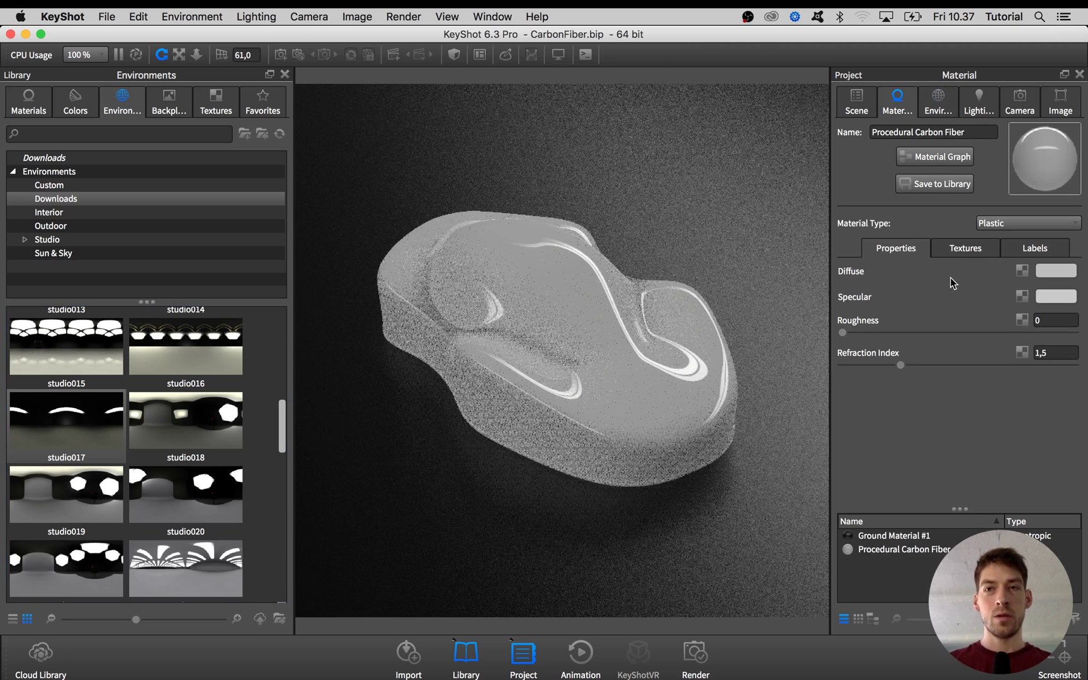
left_click(1010, 225)
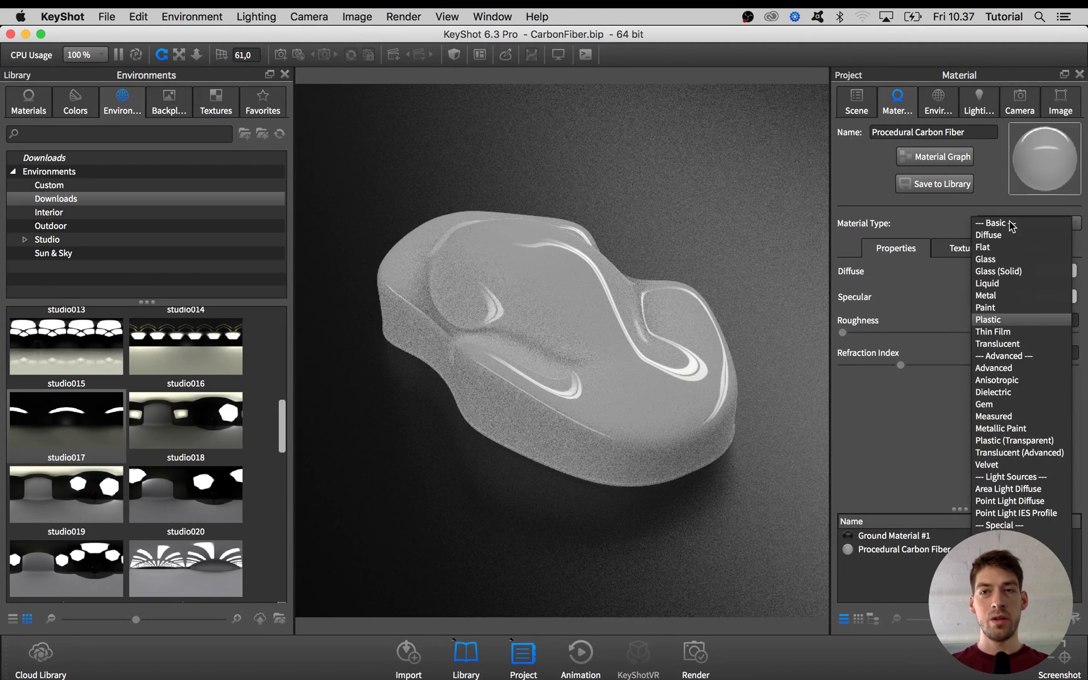
left_click(1020, 380)
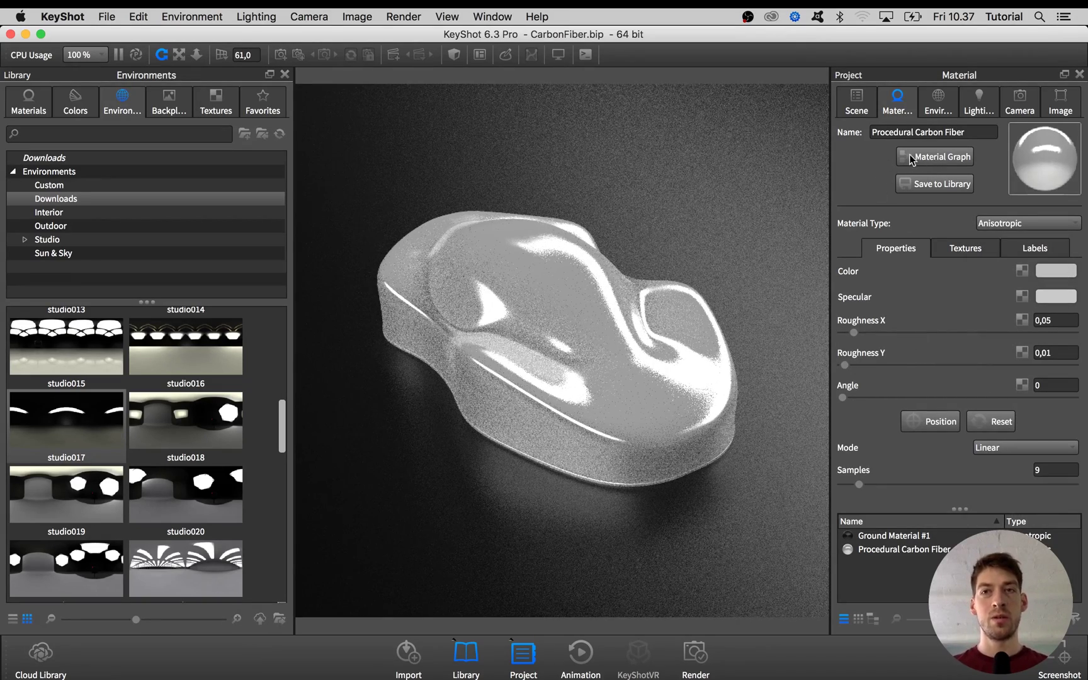
Open the Material Graph, close the Library and Project panels, and arrange the graph and render windows side by side
left_click(949, 161)
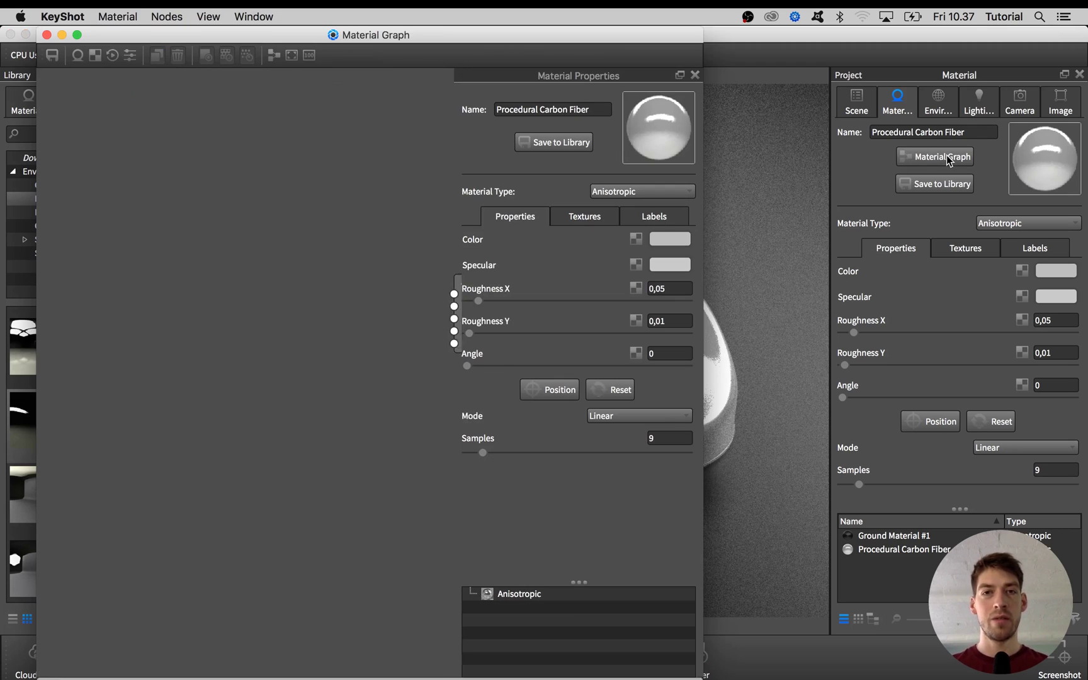
left_click(708, 32)
left_click(287, 74)
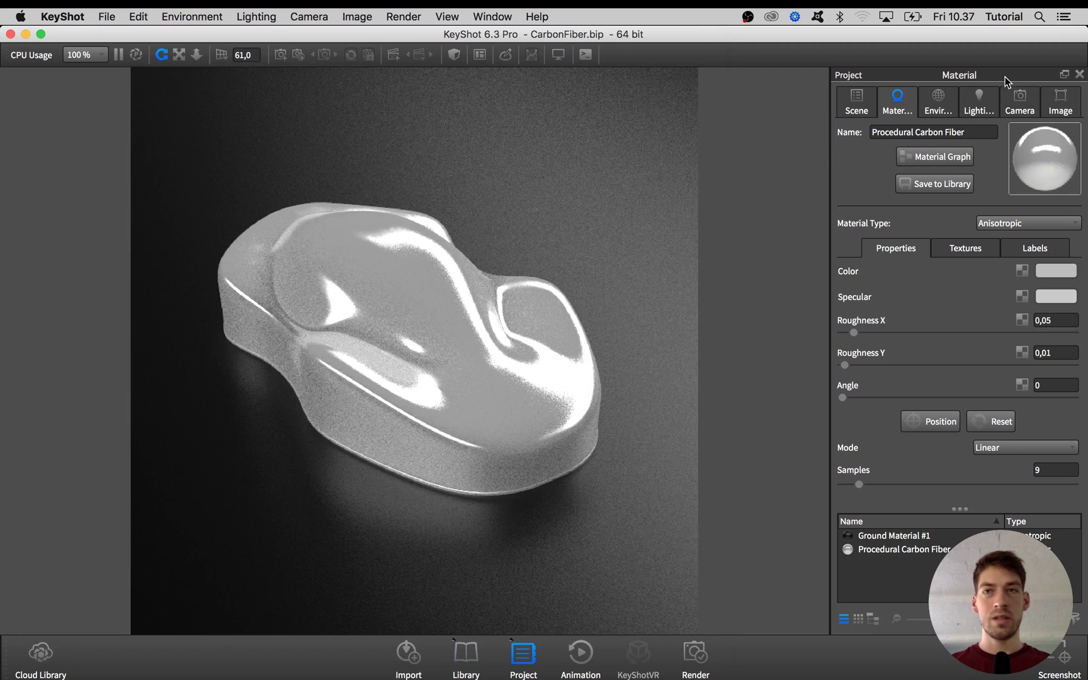
left_click(1080, 74)
left_click_drag(1084, 38, 848, 34)
left_click(498, 34)
left_click(383, 97)
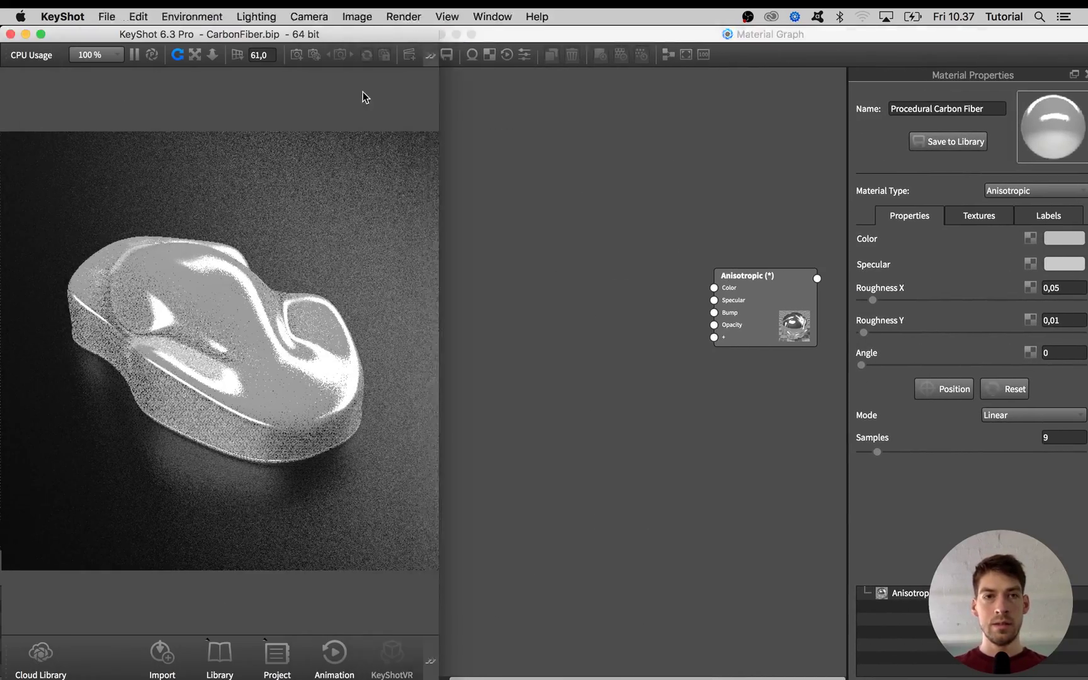
mouse_move(441, 110)
left_mouse_down()
mouse_move(362, 107)
mouse_move(426, 110)
left_mouse_up()
Set the Anisotropic material's color to black and its specular to a slightly darker grey
left_click(649, 317)
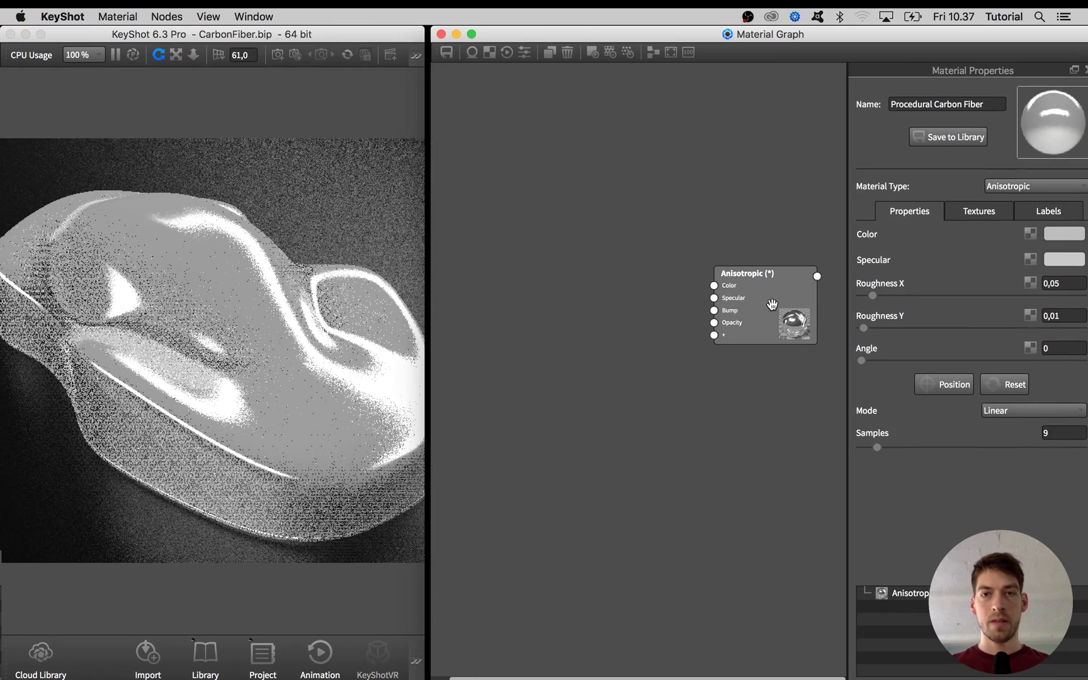
left_click_drag(754, 279, 741, 275)
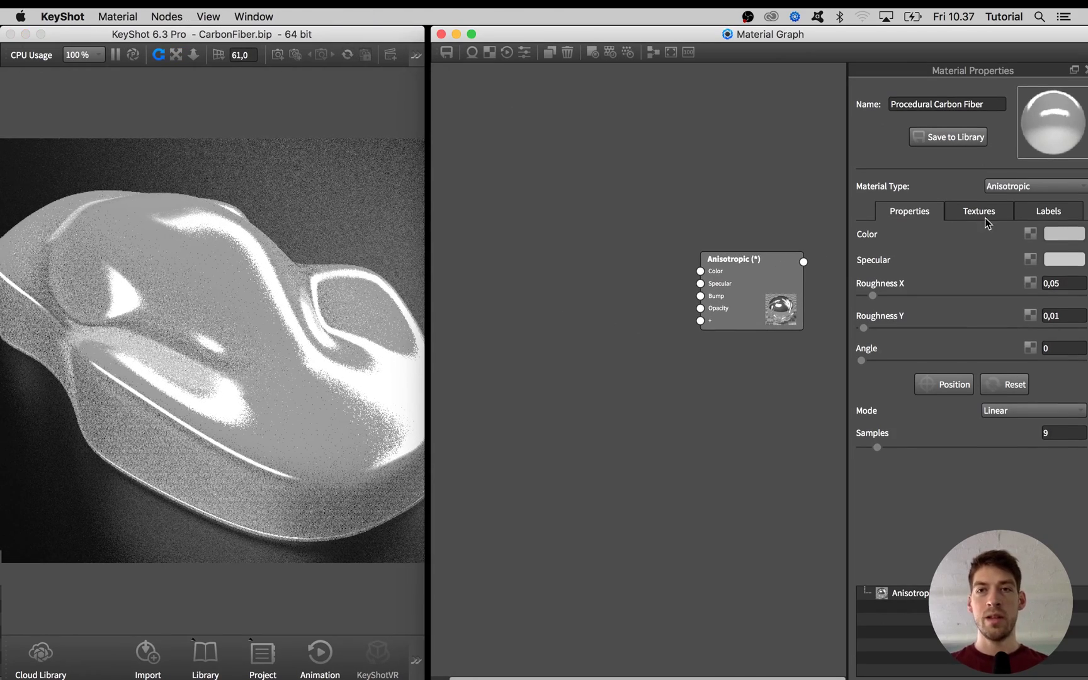
left_click(1063, 233)
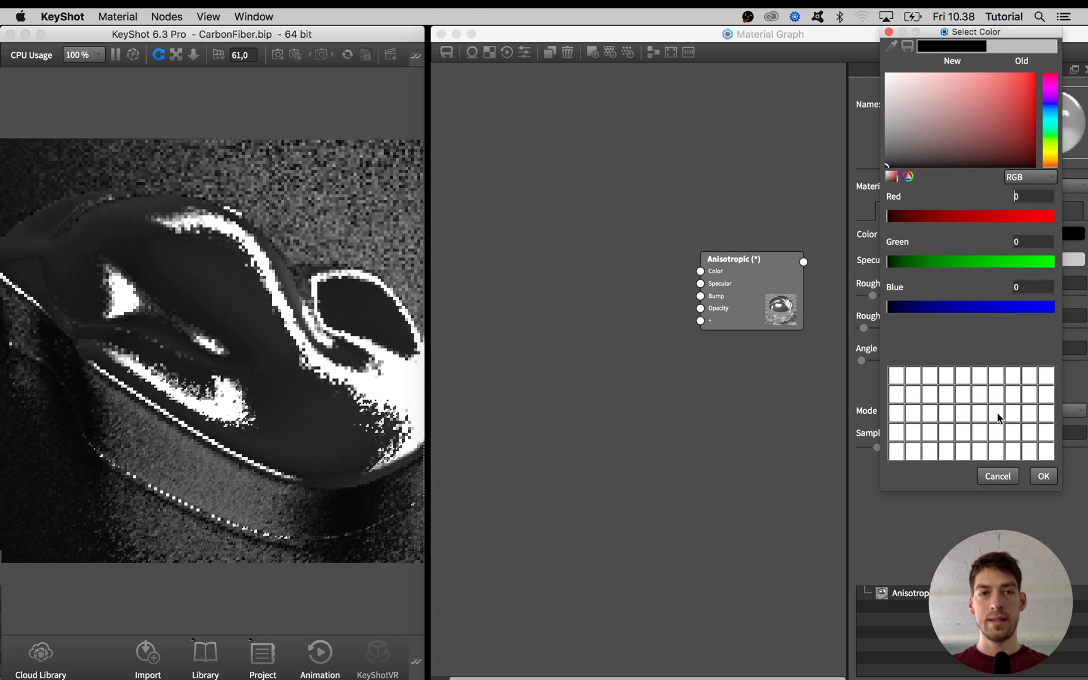
left_click(1043, 475)
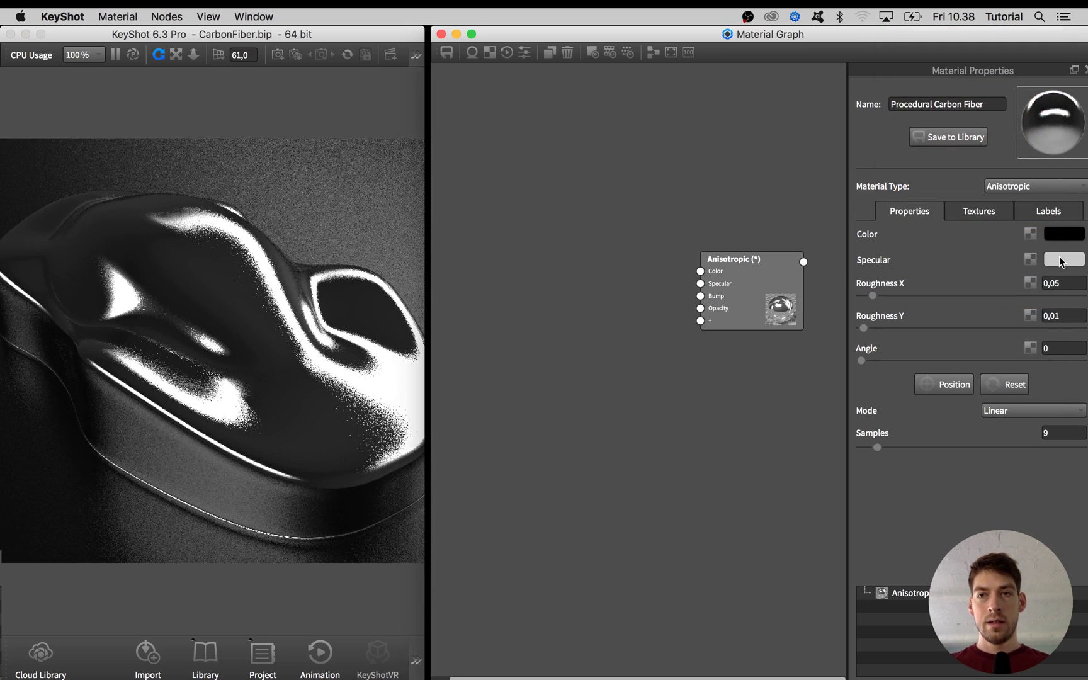
left_click(1064, 258)
mouse_move(860, 102)
left_mouse_down()
mouse_move(851, 120)
mouse_move(889, 108)
left_mouse_up()
left_click(1043, 482)
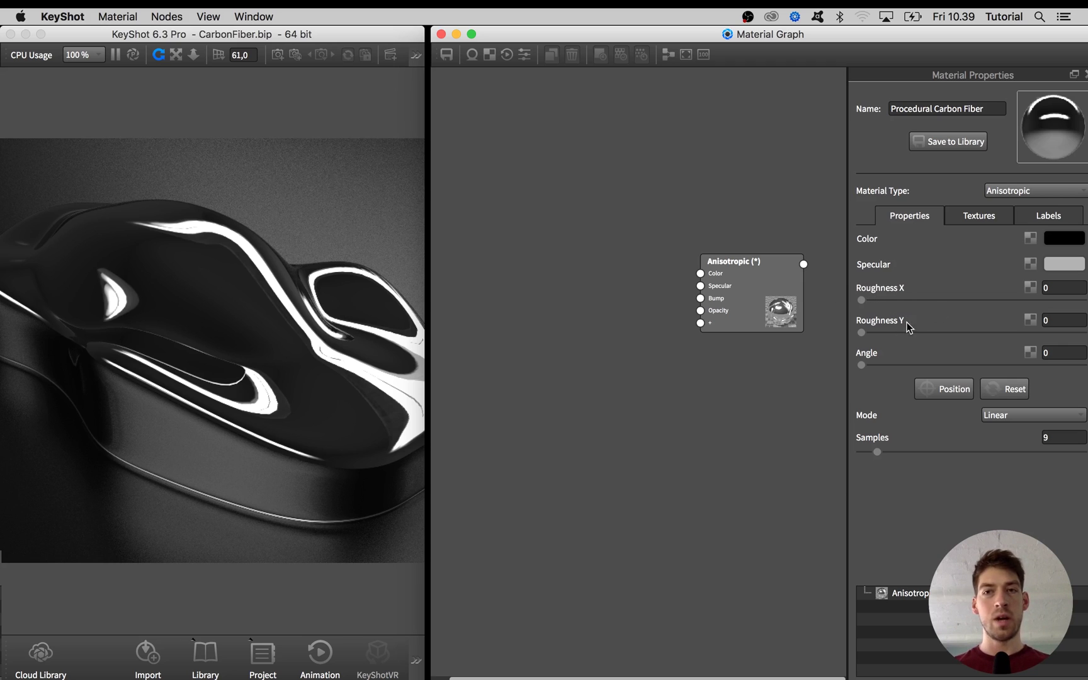
Set the Anisotropic material's Roughness X to 0,3 and Roughness Y to 0,01
double_click(1056, 285)
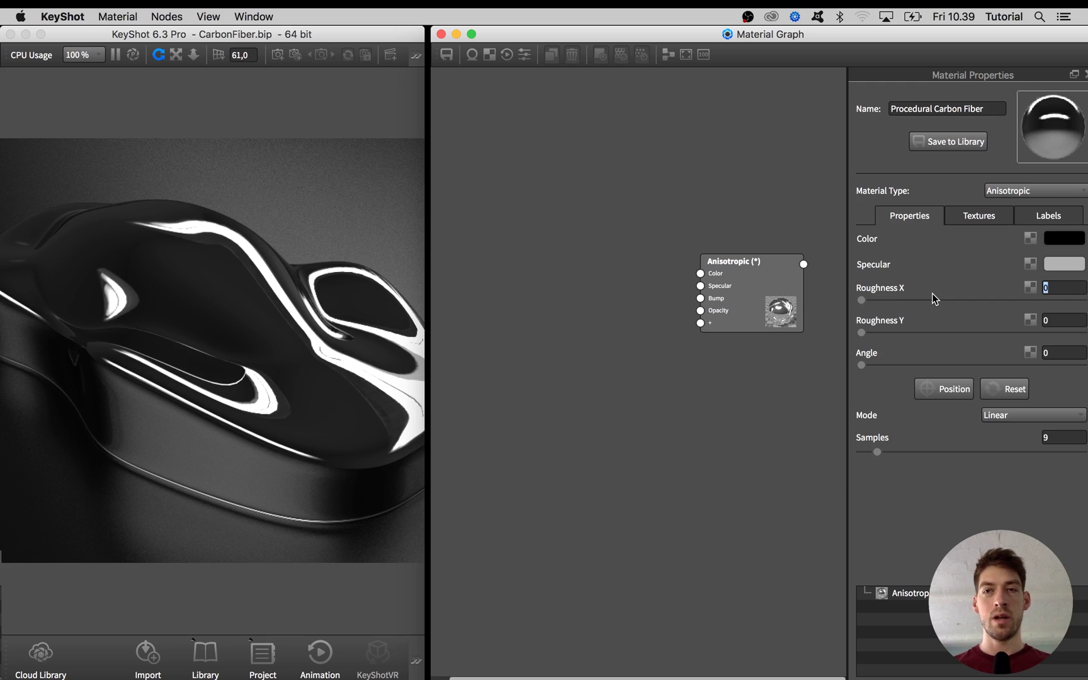
type("0,3")
key("Return")
left_click(1057, 320)
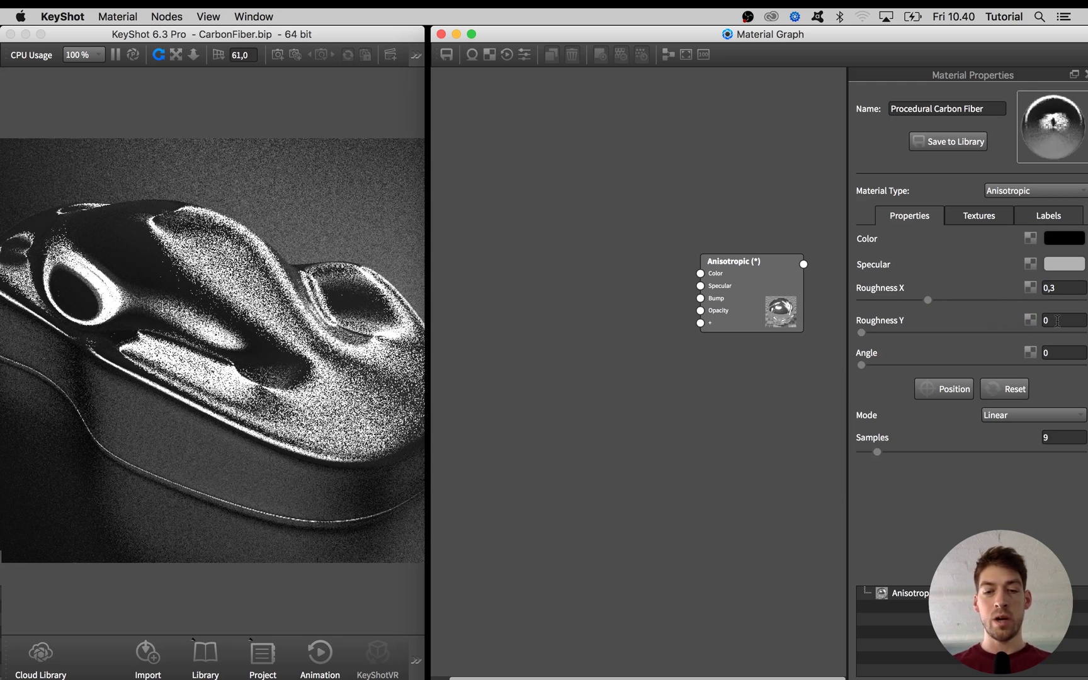
type(",01")
key("Return")
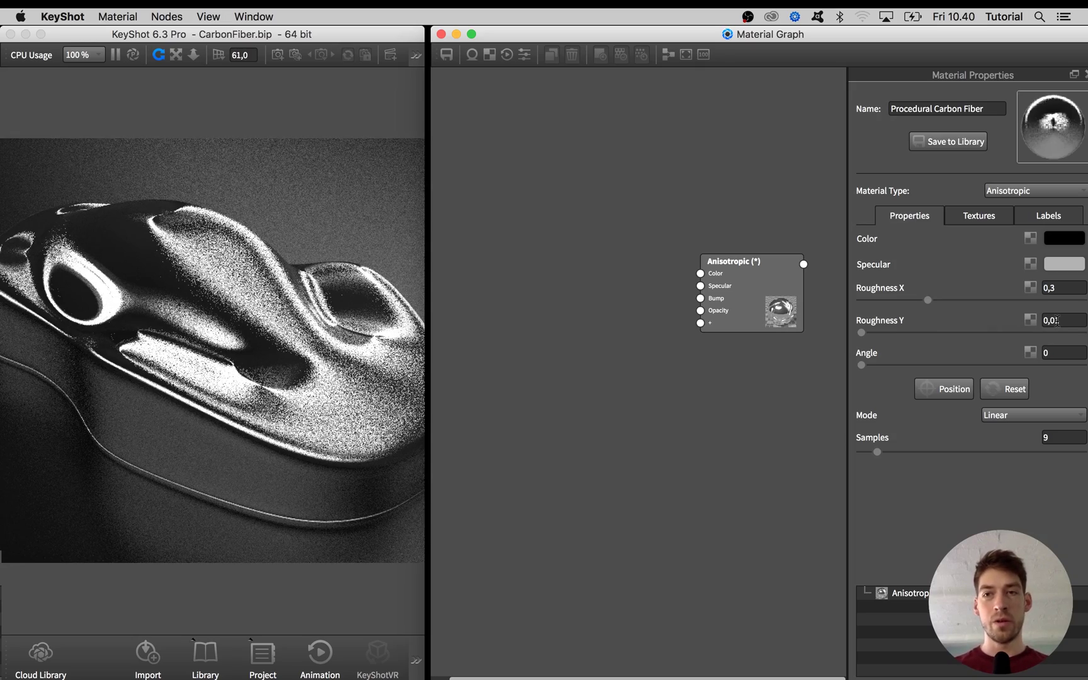
key("Return")
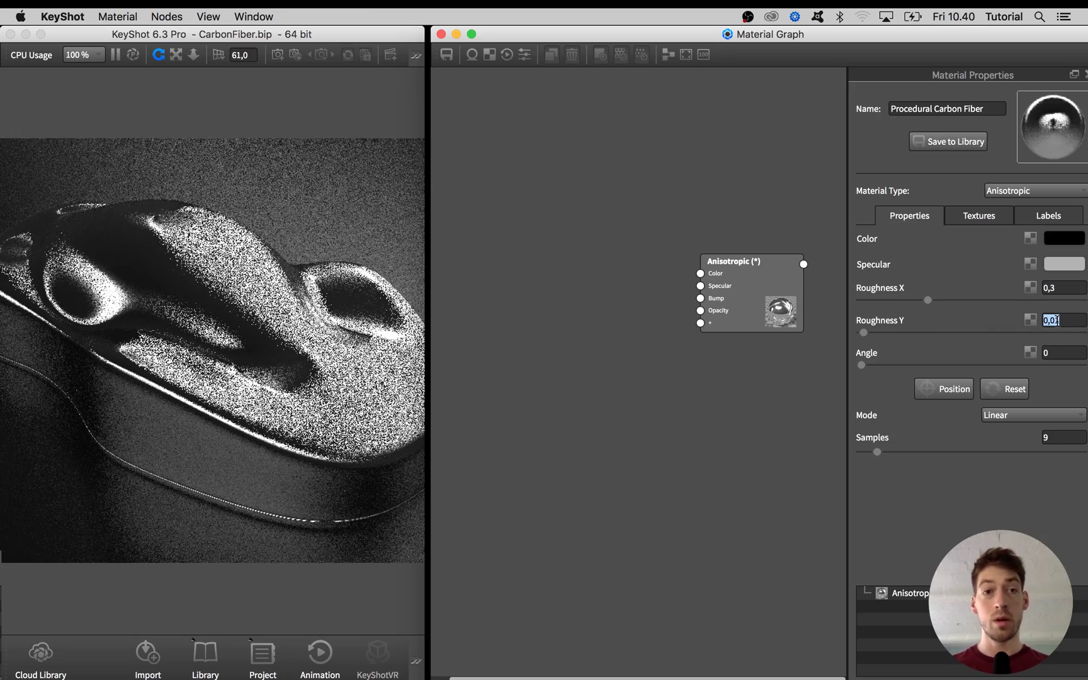
left_click_drag(371, 372, 274, 369)
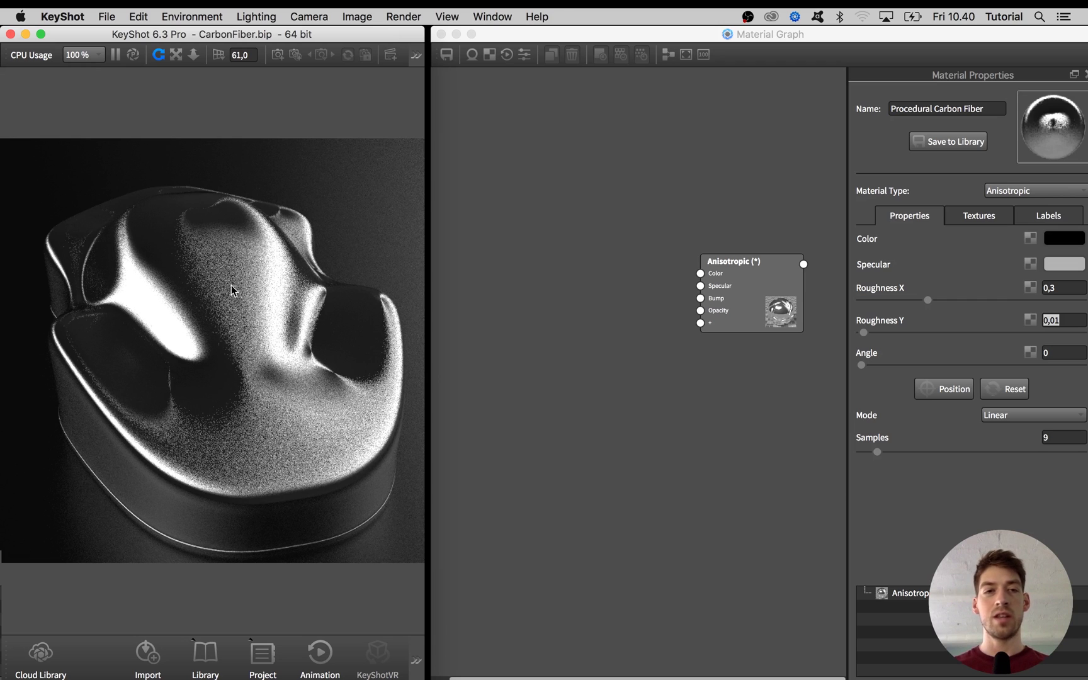
Duplicate the Anisotropic node and connect the copy to the original node as Label 1
left_click_drag(763, 309, 760, 253)
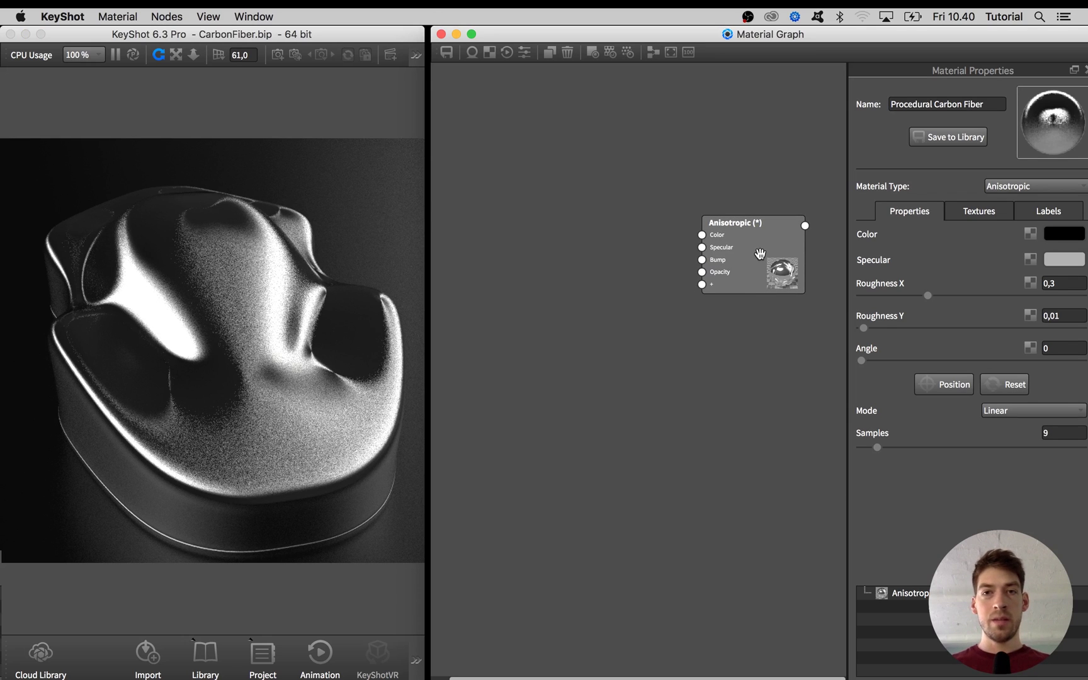
right_click(760, 254)
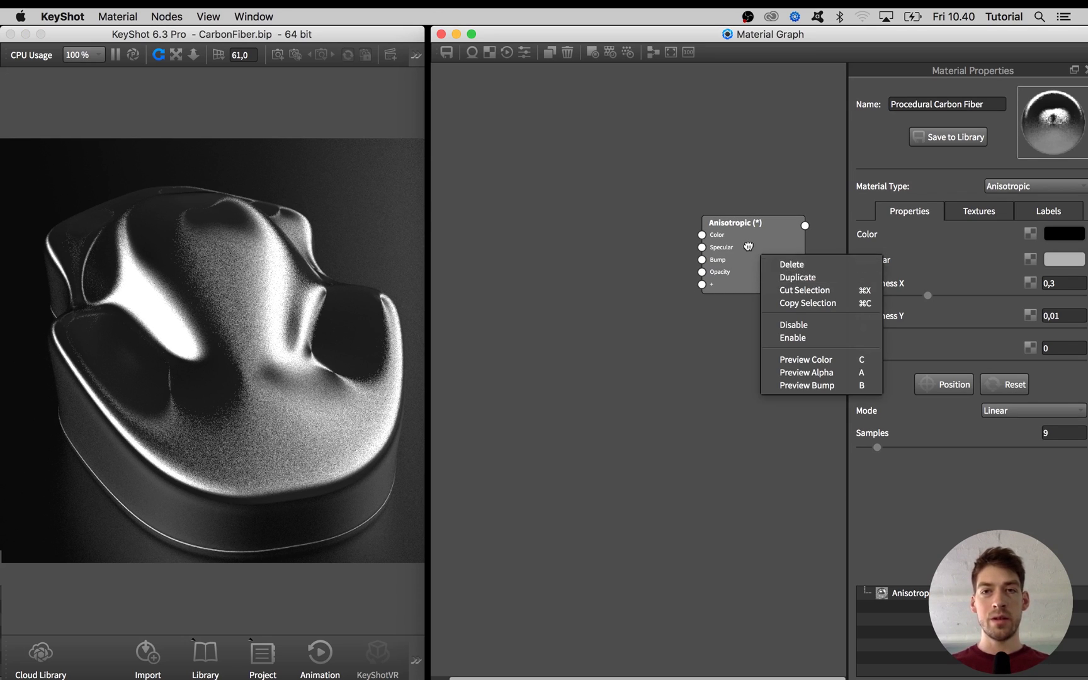
left_click(798, 277)
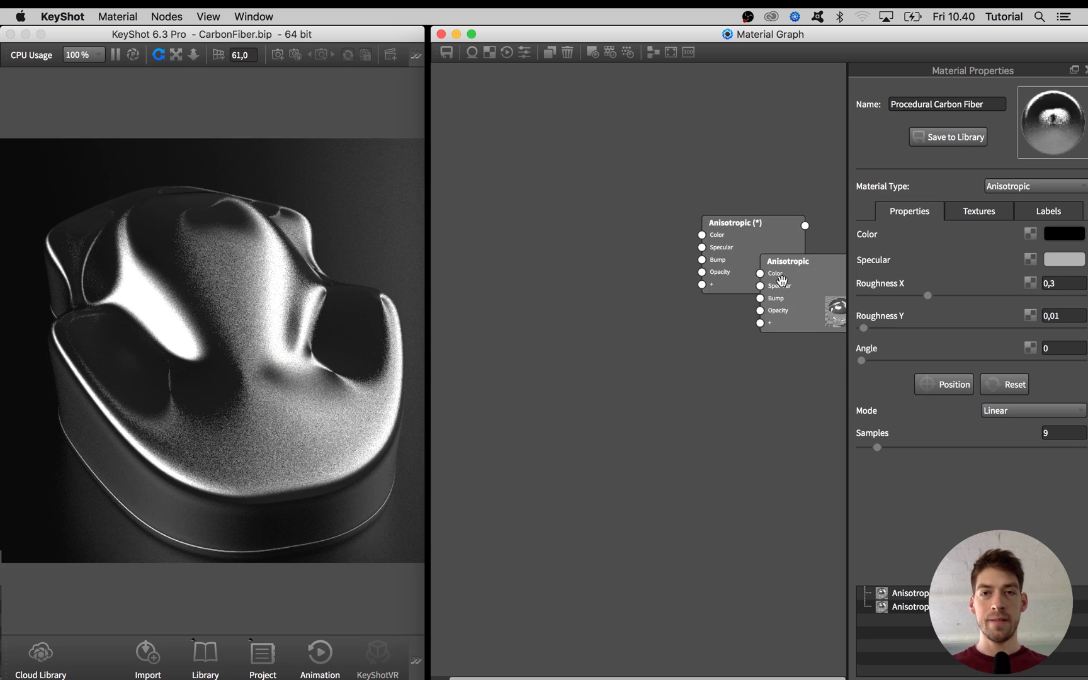
left_click_drag(800, 280, 701, 284)
left_click_drag(604, 389, 639, 345)
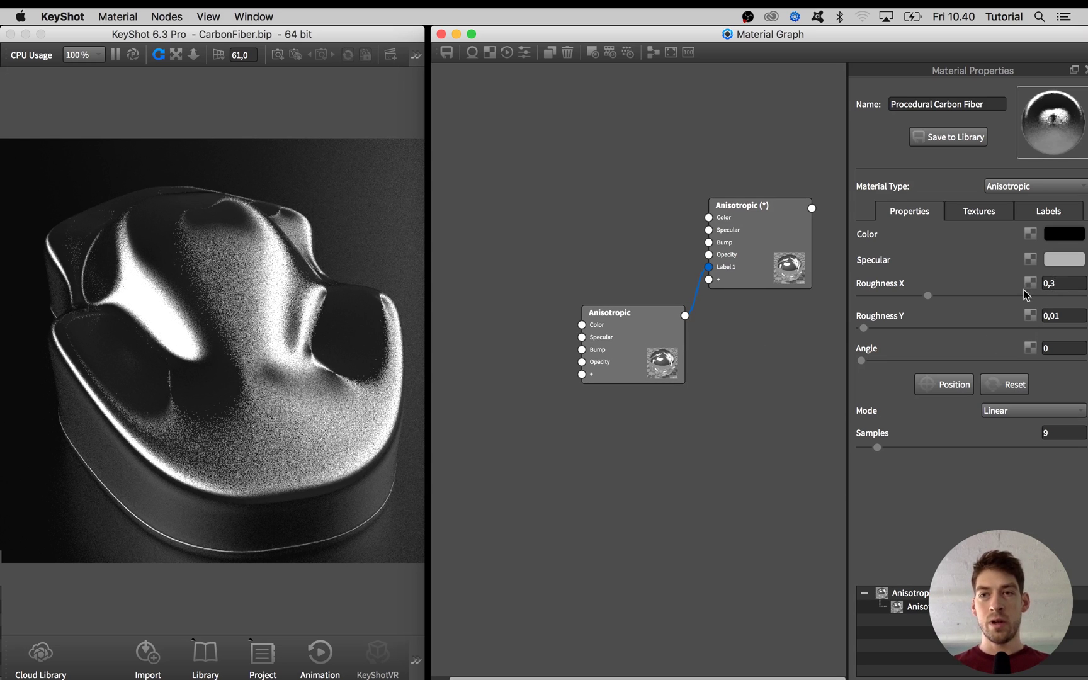
Set the duplicated Anisotropic node's Roughness X to 0,01 and Roughness Y to 0,3
left_click(1062, 289)
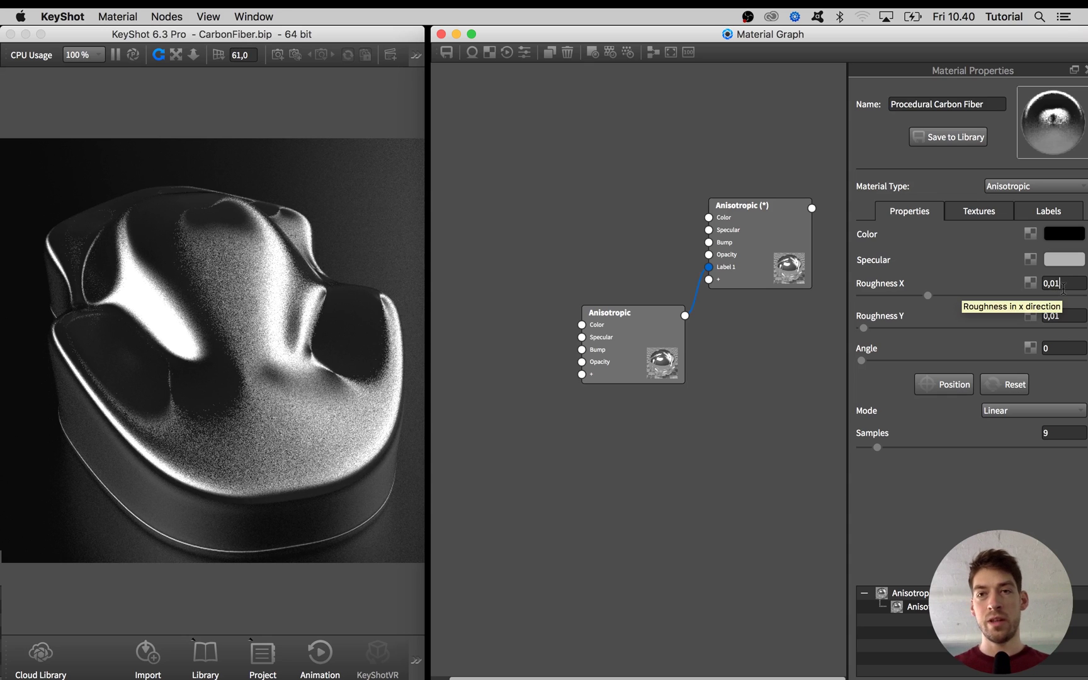
key("Return")
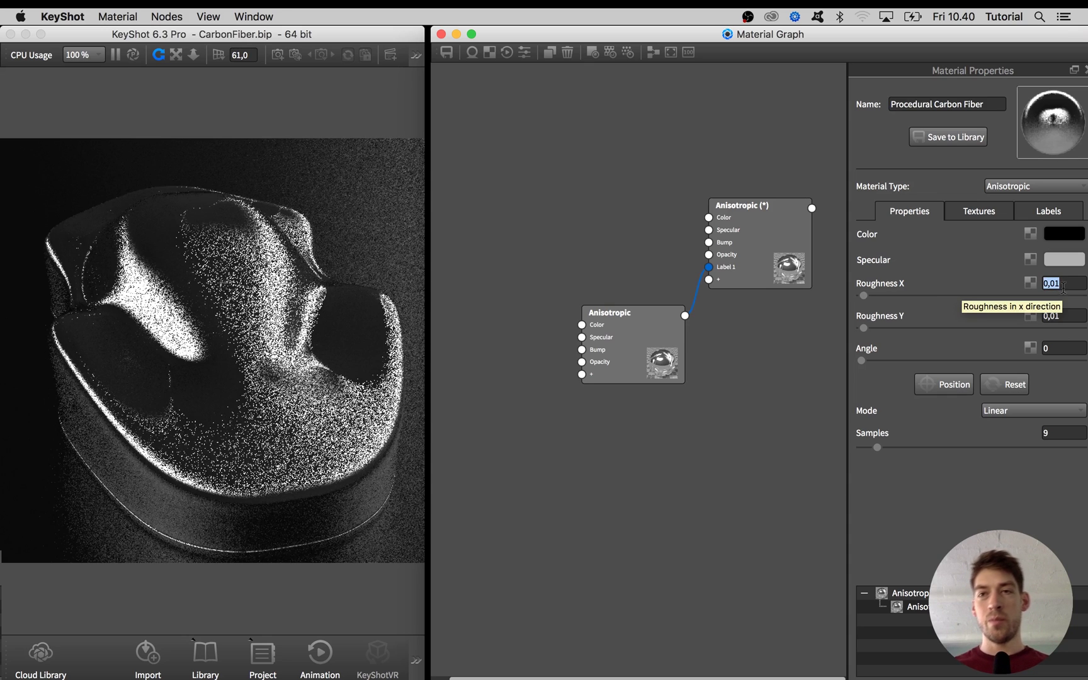
double_click(1067, 313)
type("3")
key("Return")
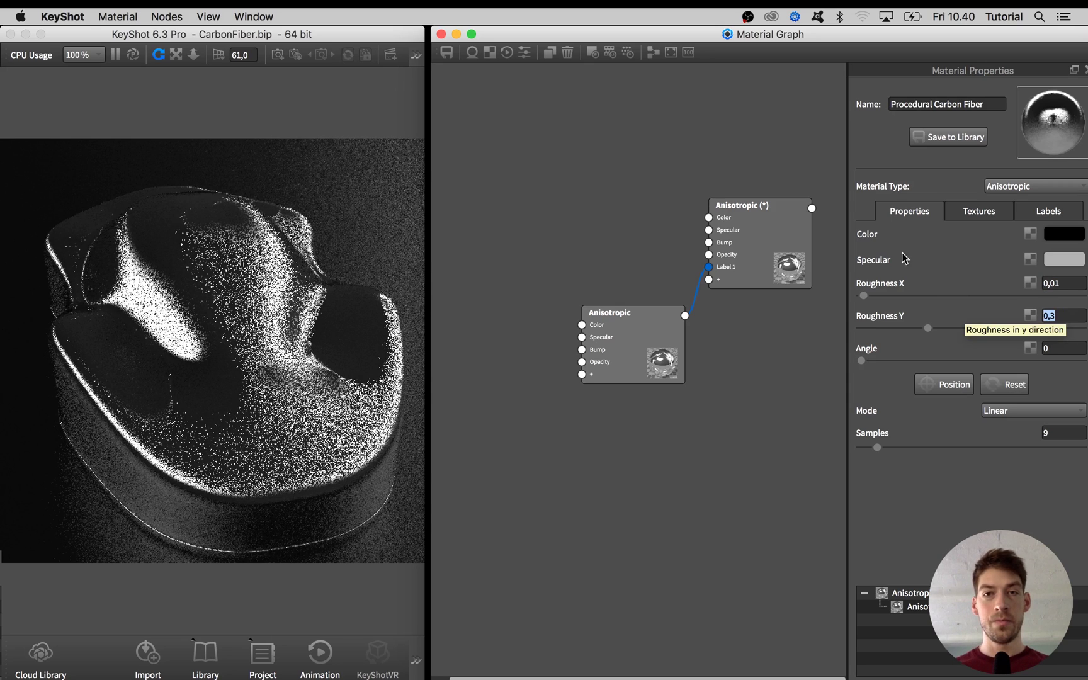
Add a Mesh (Polygon) texture node and connect it to the Opacity of the Anisotropic label
left_click_drag(755, 250, 785, 224)
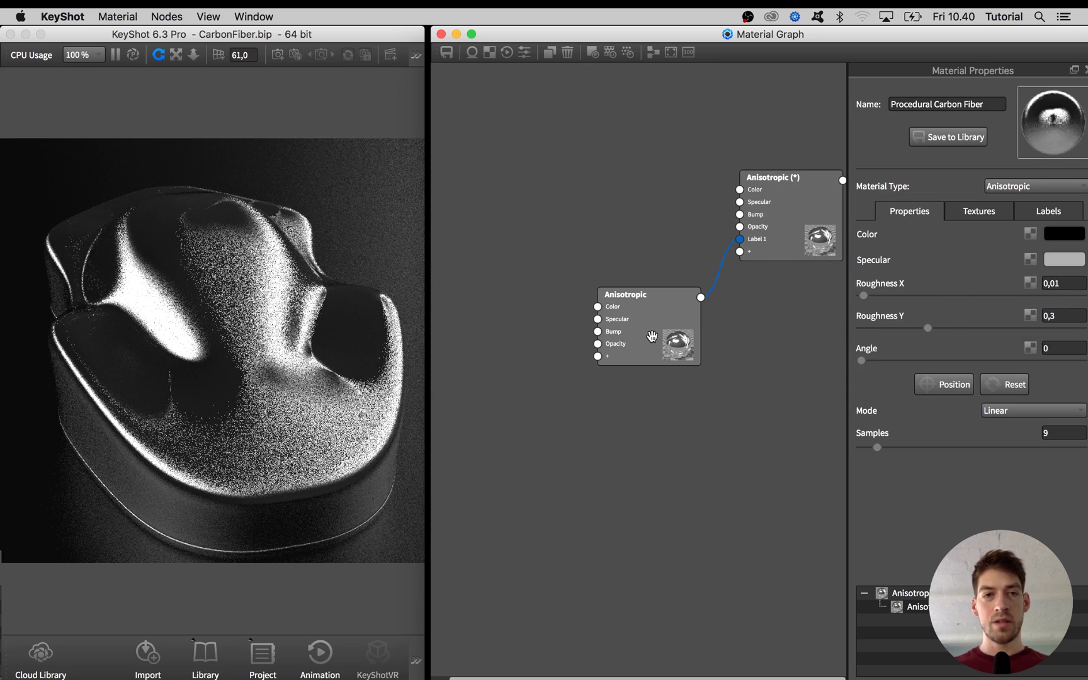
left_click_drag(652, 335, 653, 323)
right_click(603, 382)
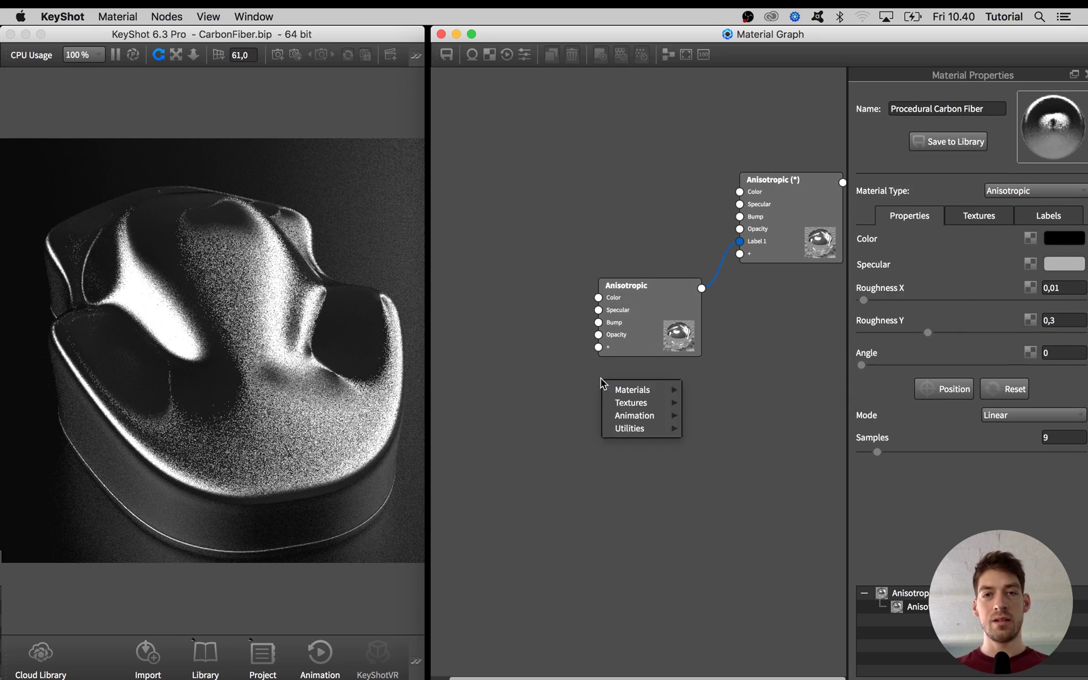
mouse_move(608, 433)
mouse_move(621, 405)
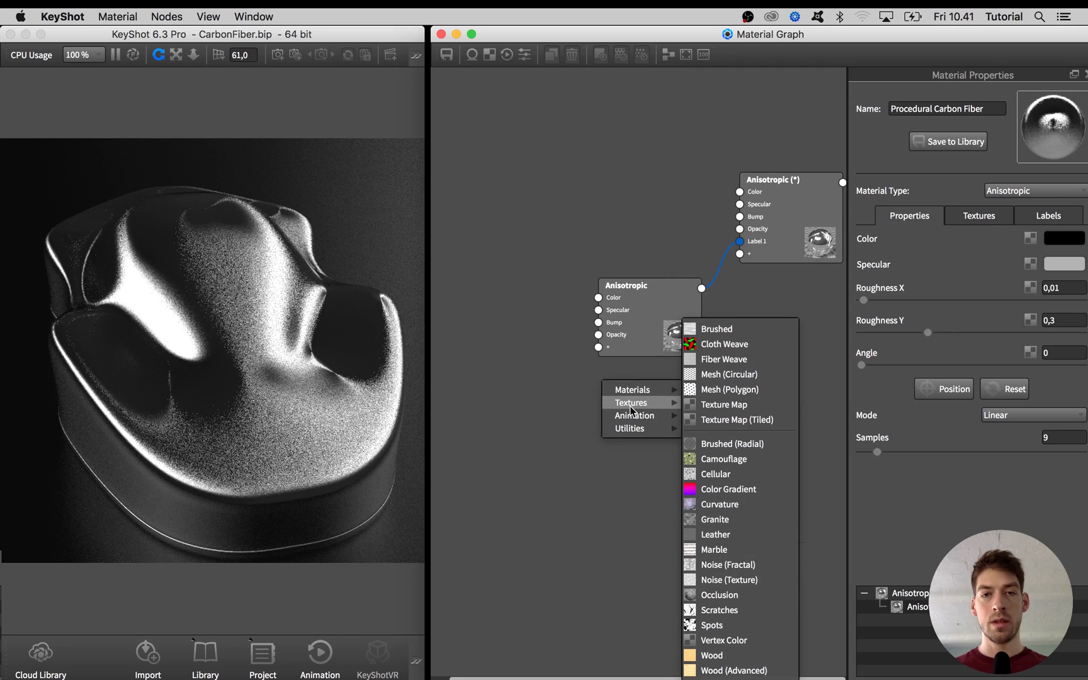
left_click(743, 394)
left_click_drag(643, 349, 687, 381)
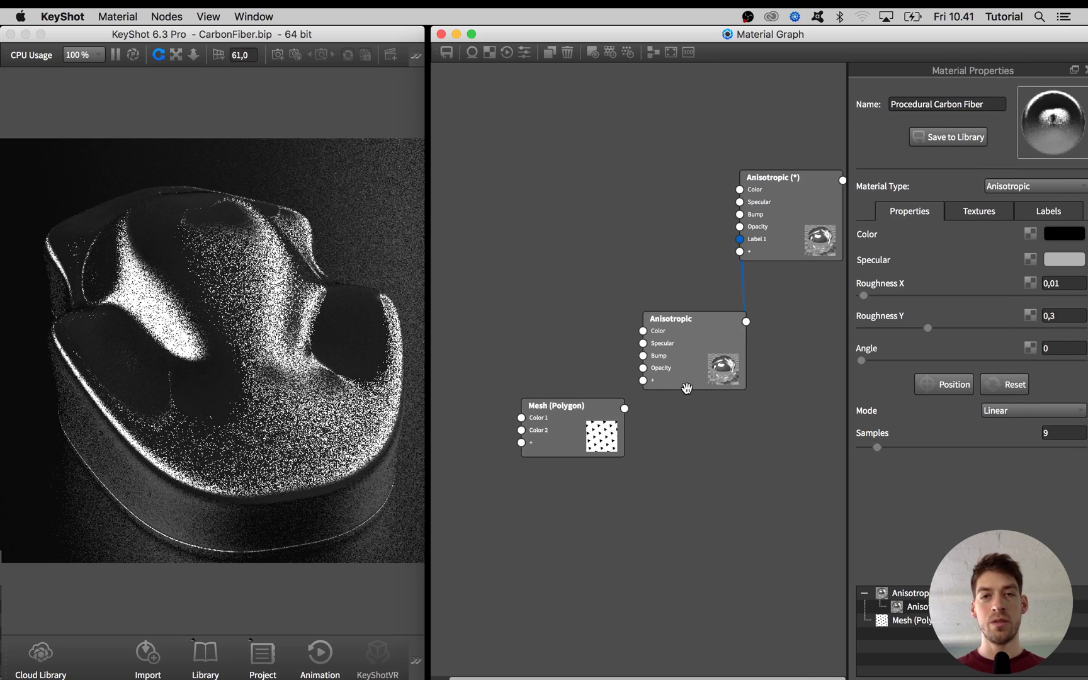
left_click_drag(621, 401, 643, 371)
Preview the Mesh (Polygon) texture's color on the model and set its scale to 4
mouse_move(585, 420)
left_mouse_down()
mouse_move(574, 405)
mouse_move(564, 412)
left_mouse_up()
left_click(575, 417)
key("c")
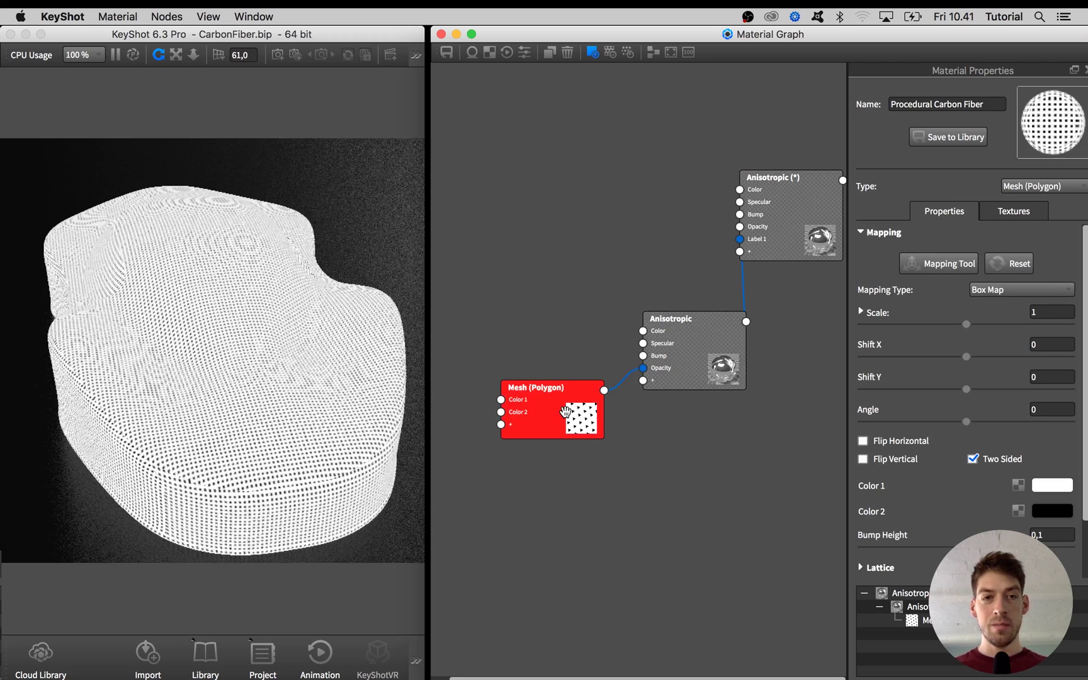
scroll(300, 434, "up", 5)
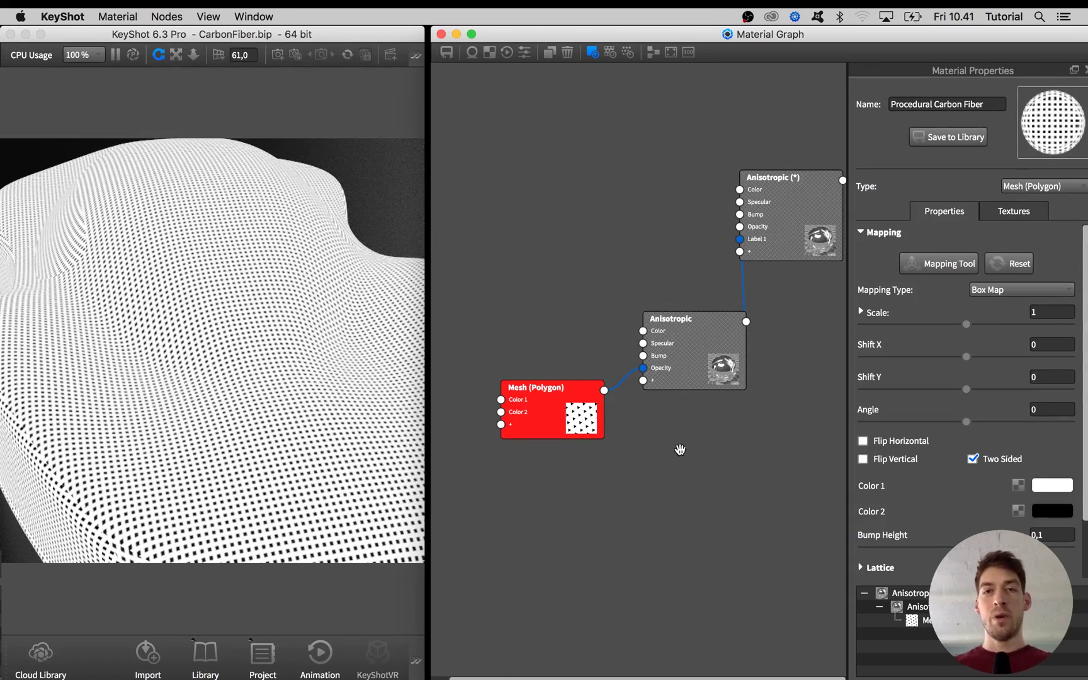
left_click_drag(558, 406, 555, 400)
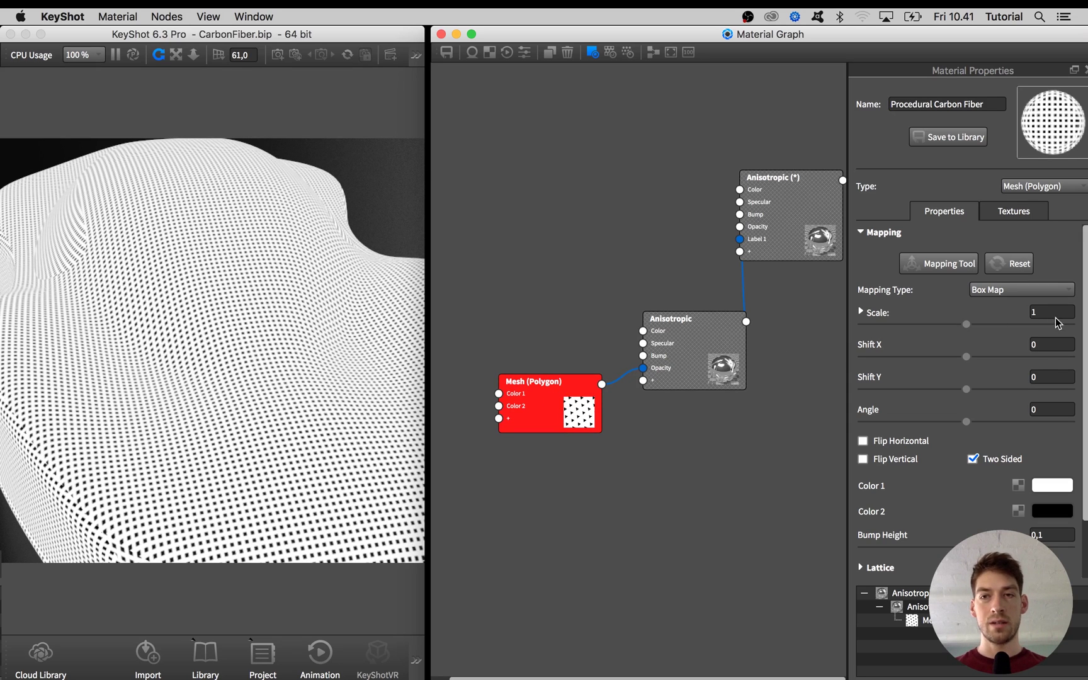
key("Up")
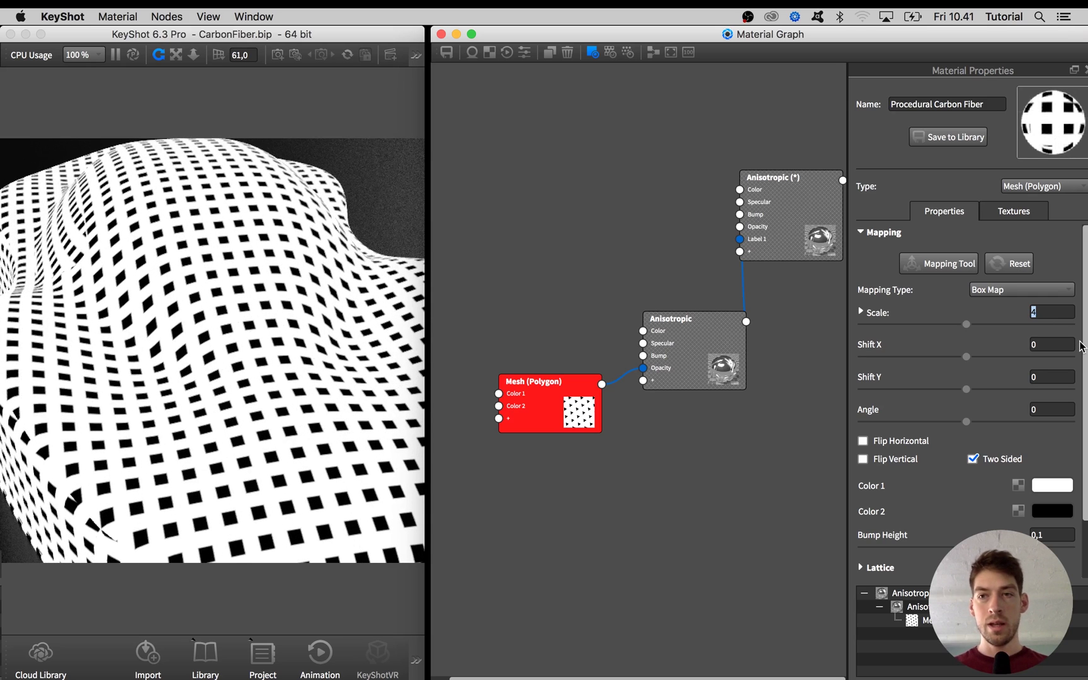
Set the Lattice Angle of the Mesh (Polygon) texture to 45
scroll(1084, 429, "down", 3)
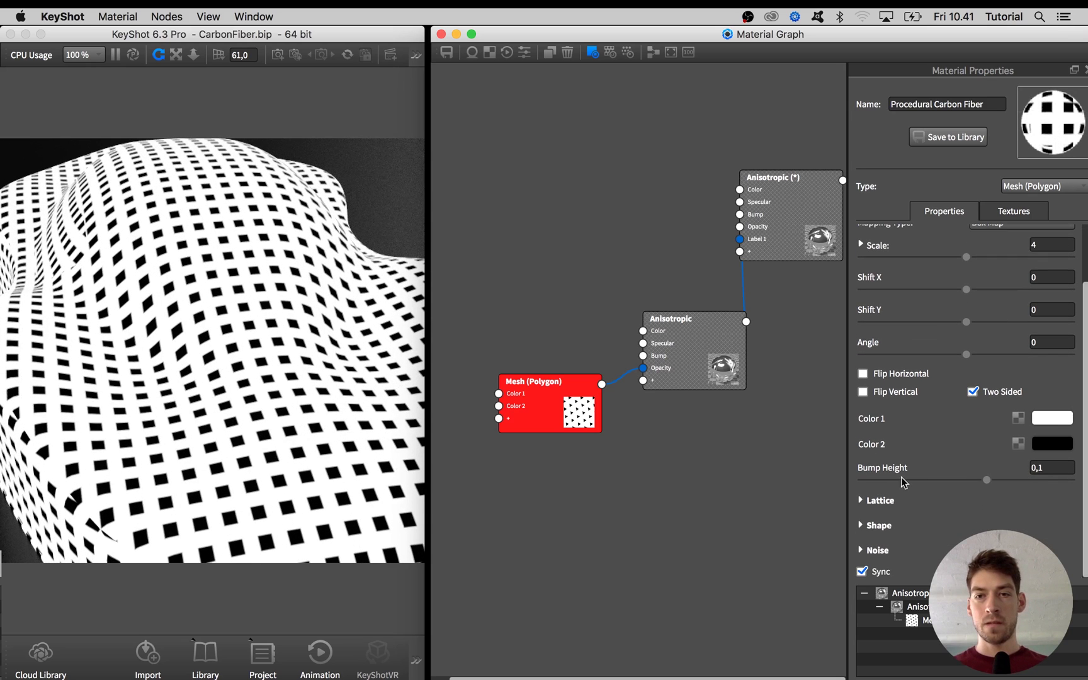
left_click(882, 500)
scroll(921, 497, "down", 4)
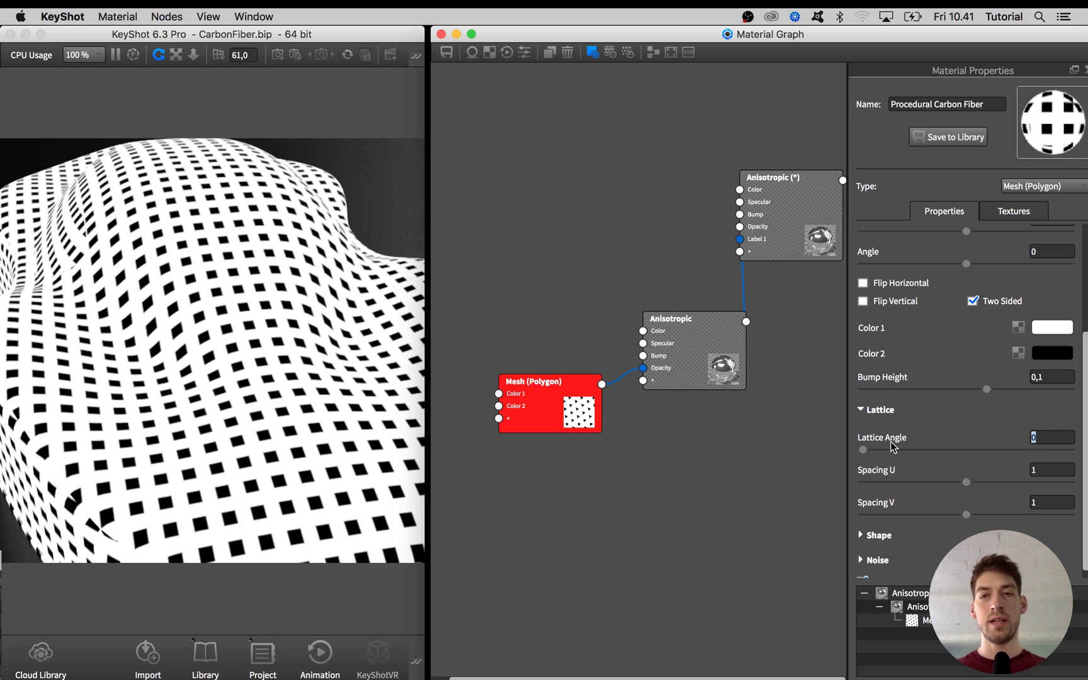
type("45")
key("Return")
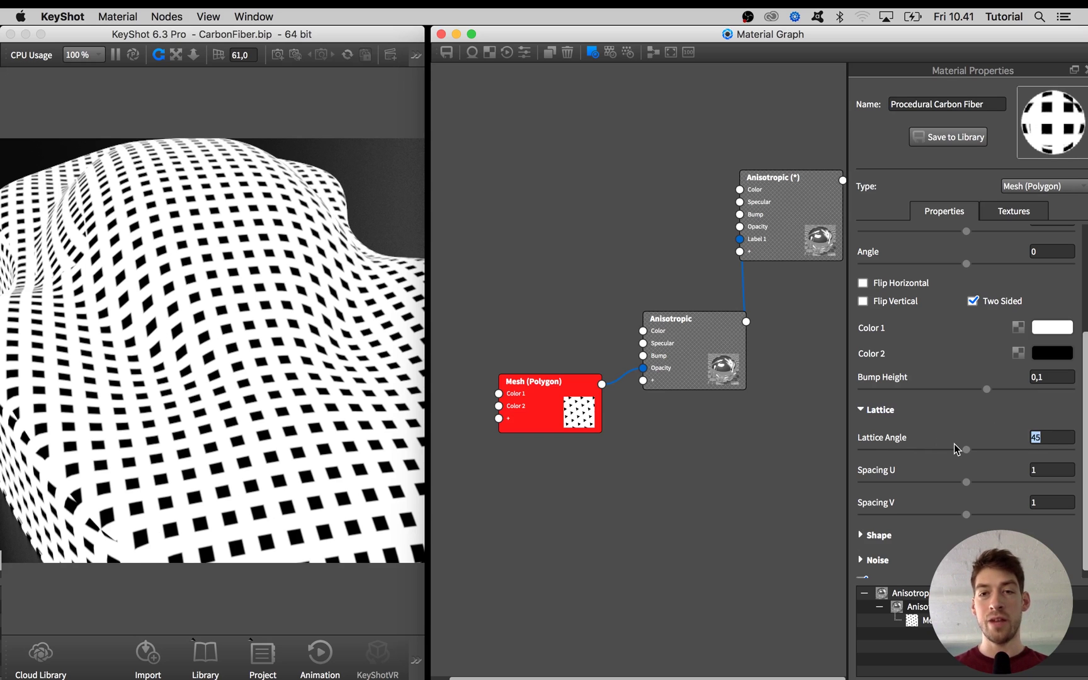
Try a Spacing U of 0,707 for the Mesh (Polygon) texture's lattice
left_click_drag(1047, 469, 1027, 470)
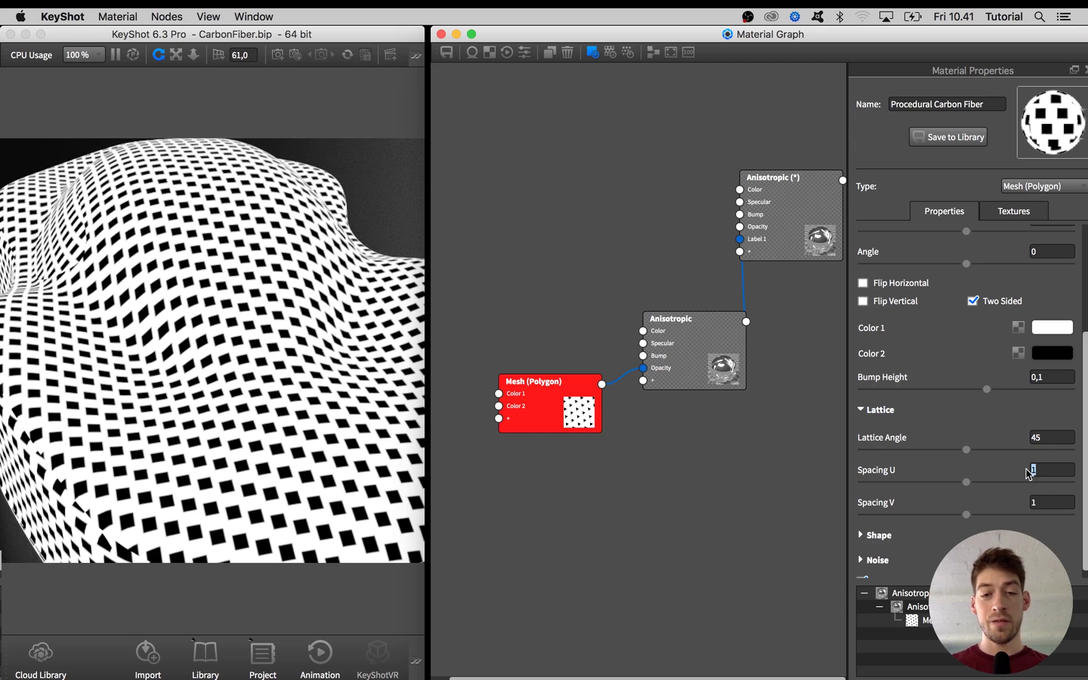
key("BackSpace")
type(",707")
key("Return")
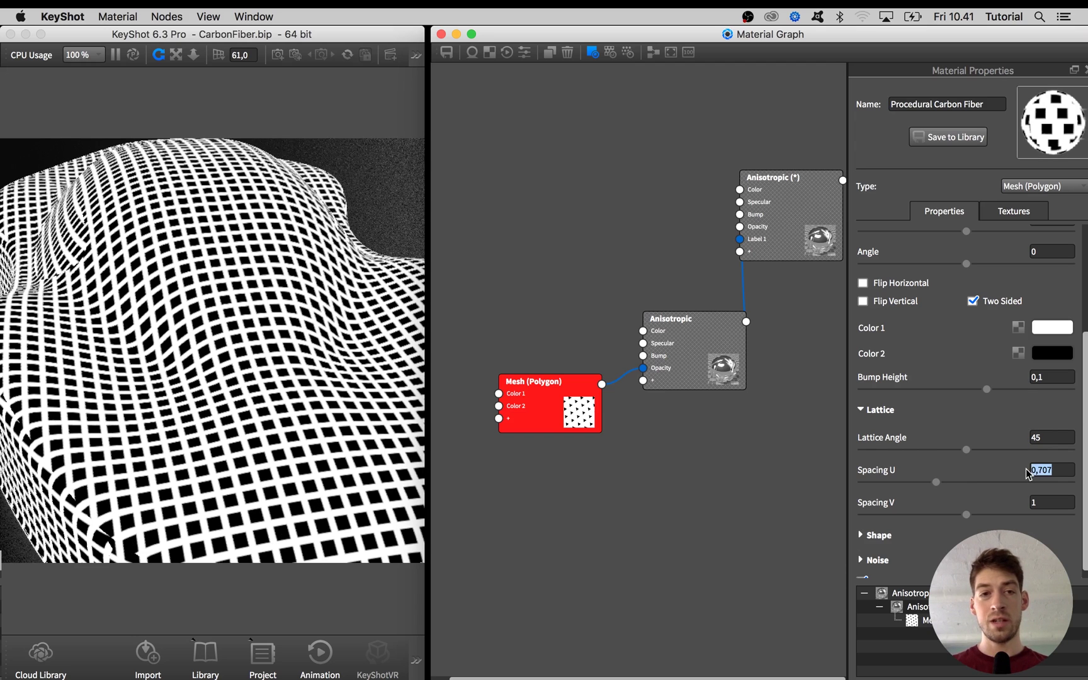
Set the Mesh (Polygon) texture's lattice spacing to 0,707 for Spacing V and 1 for Spacing U
left_click(1030, 502)
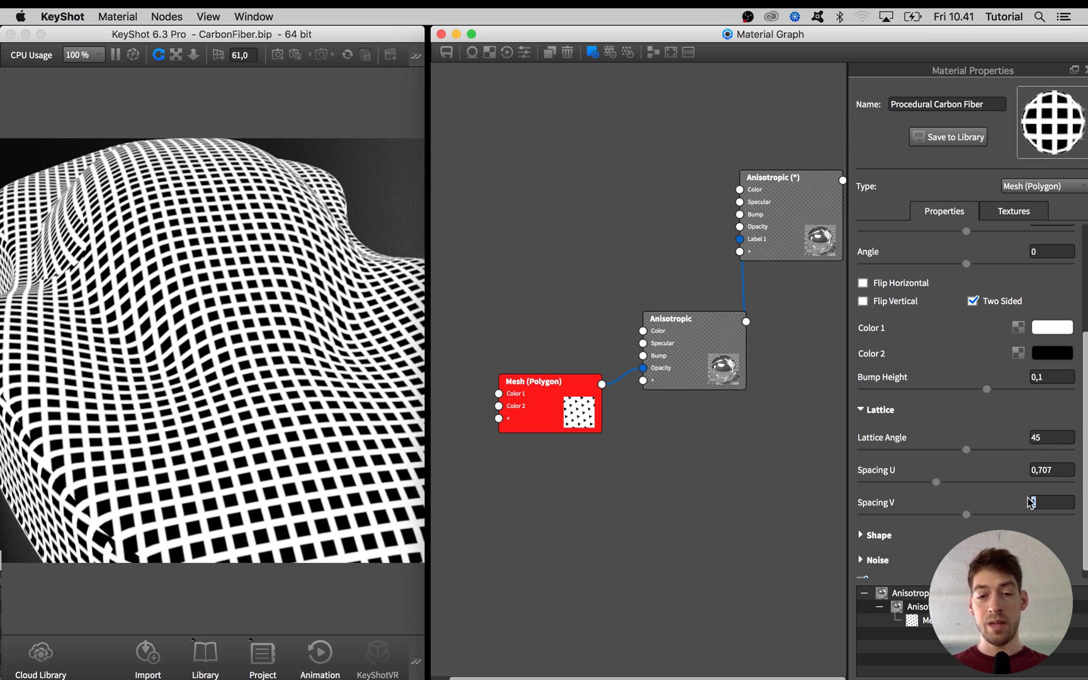
type("0,707")
key("Return")
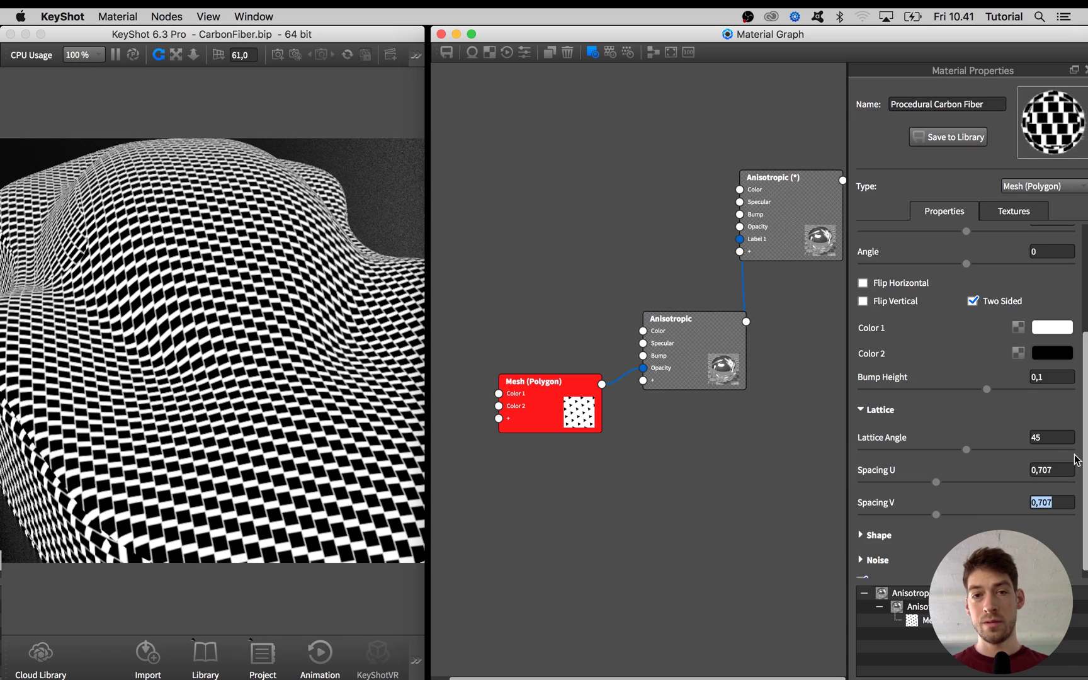
left_click(1057, 469)
type("1")
key("Return")
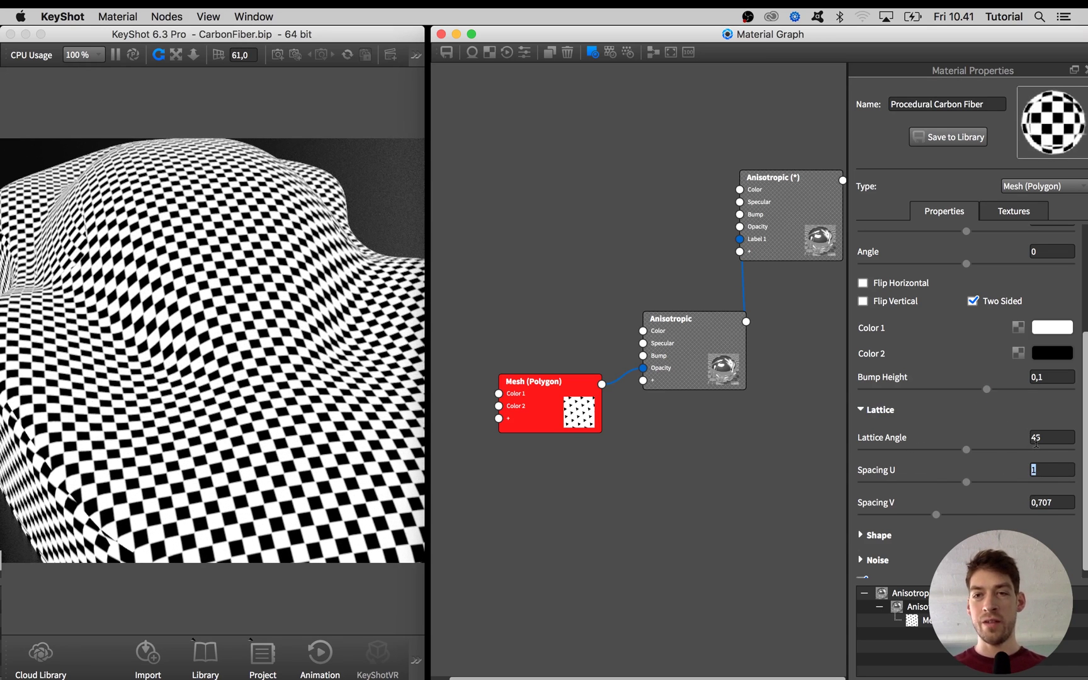
left_click(1049, 469)
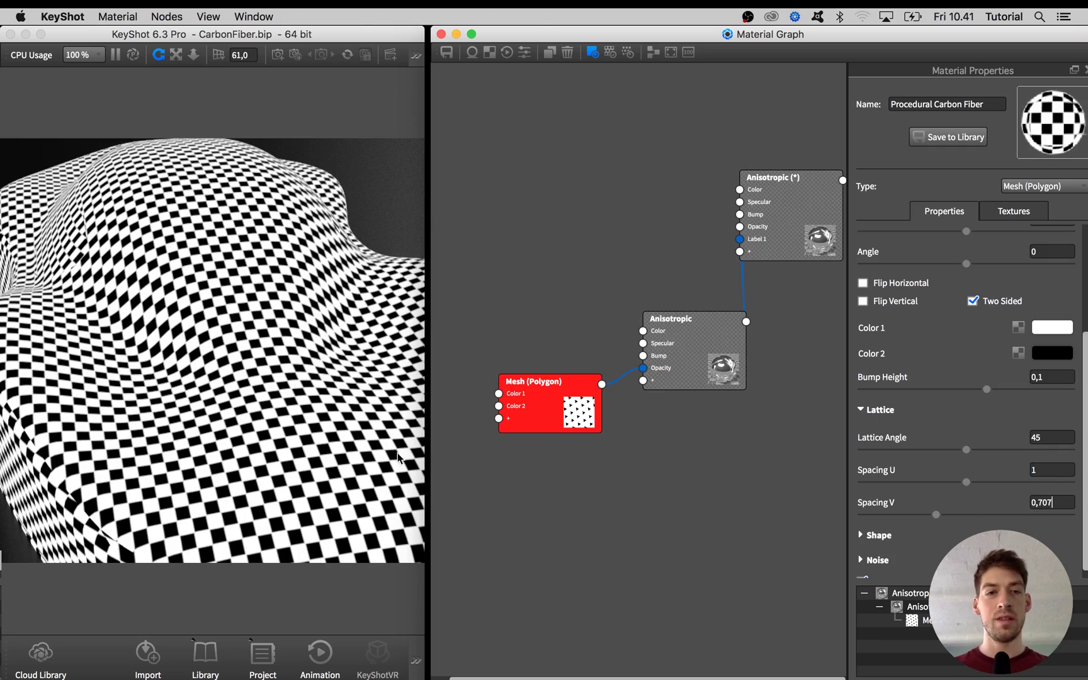
Turn off the color preview of the Mesh (Polygon) texture to show the full material on the model
left_click(264, 374)
scroll(264, 373, "down", 3)
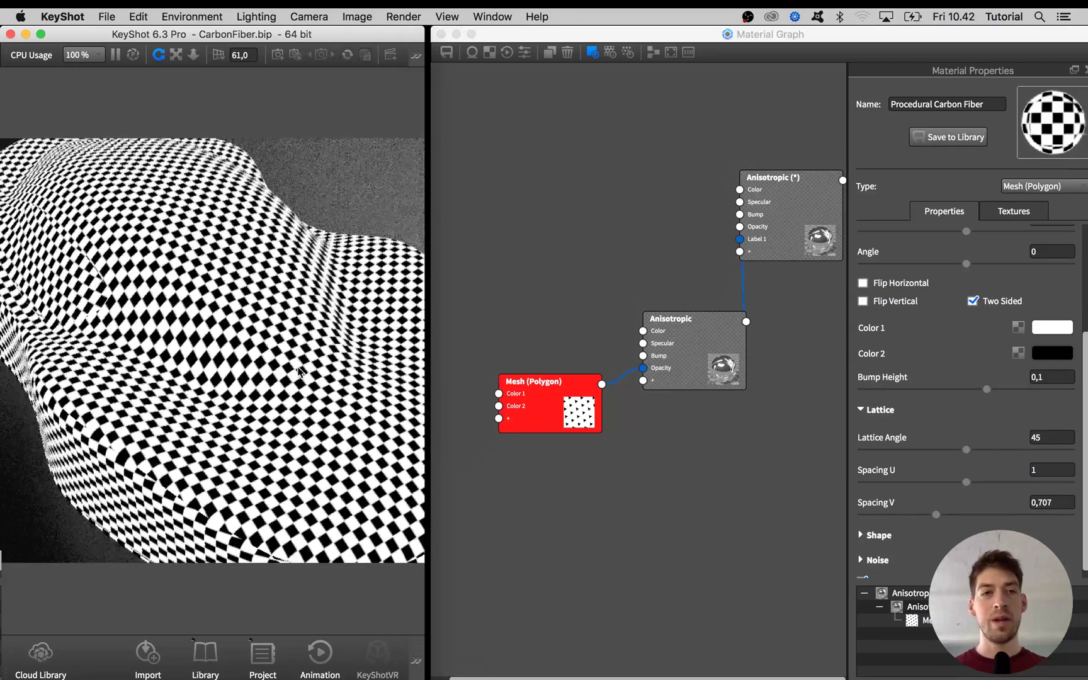
left_click(555, 410)
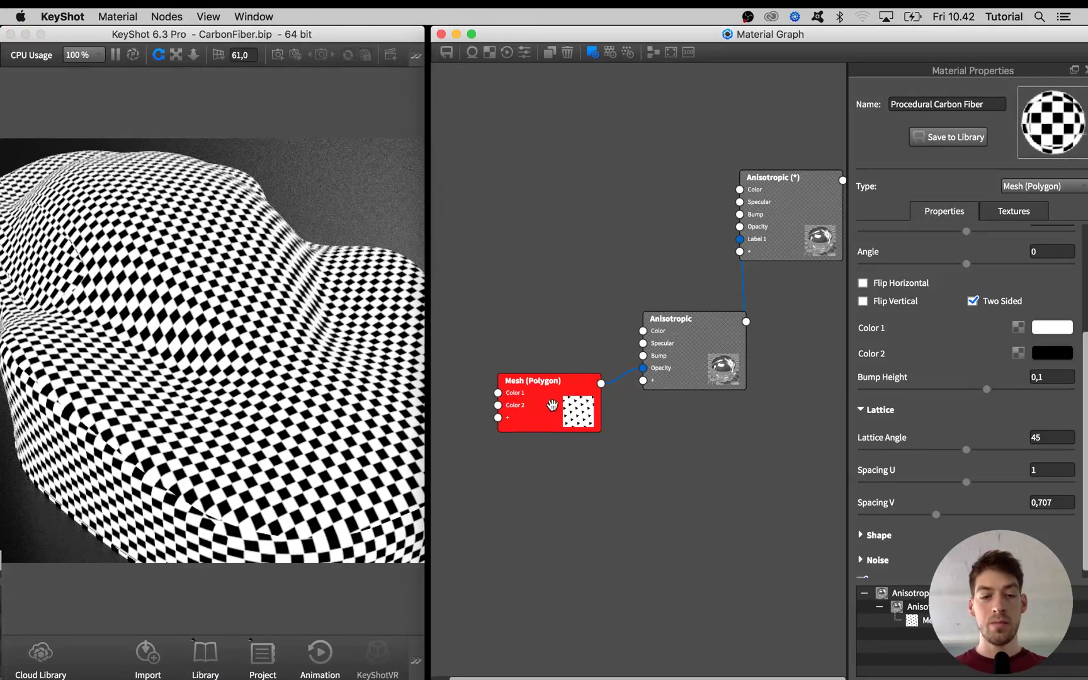
key("c")
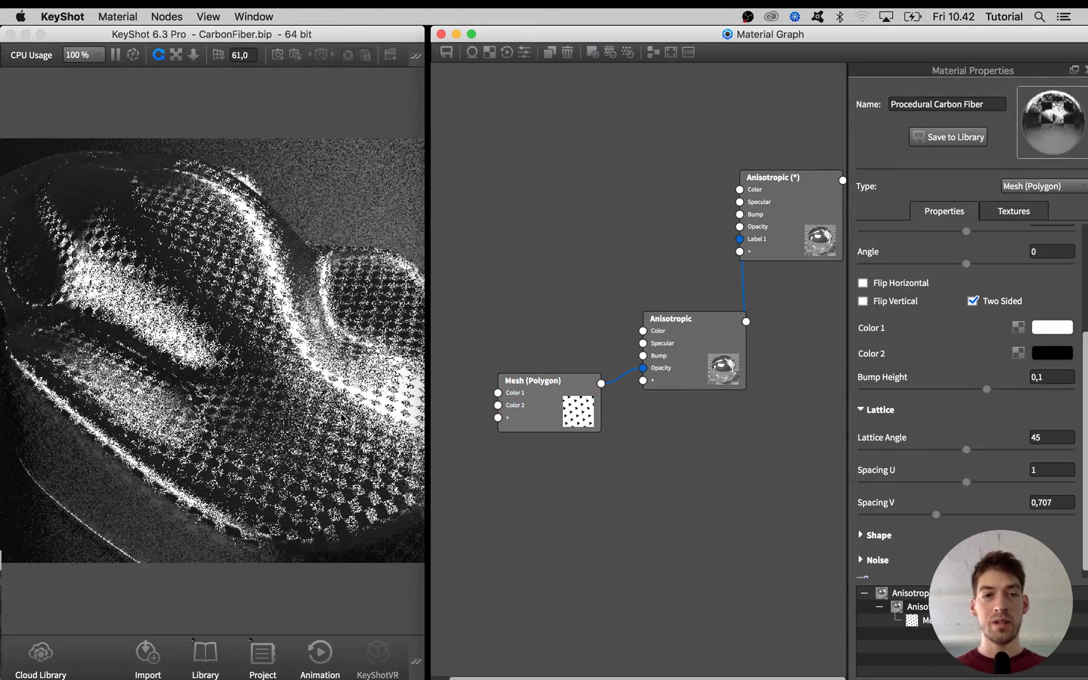
left_click_drag(523, 413, 518, 416)
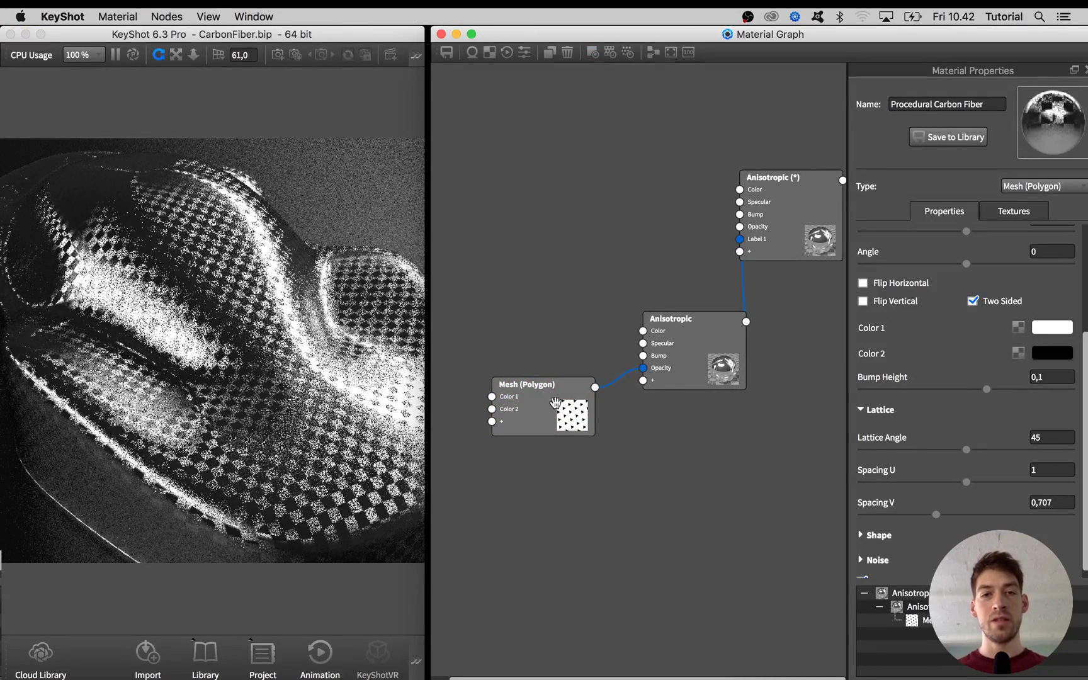
Examine how the two anisotropic layers catch the light in the checker pattern from several angles around the model
left_click(309, 398)
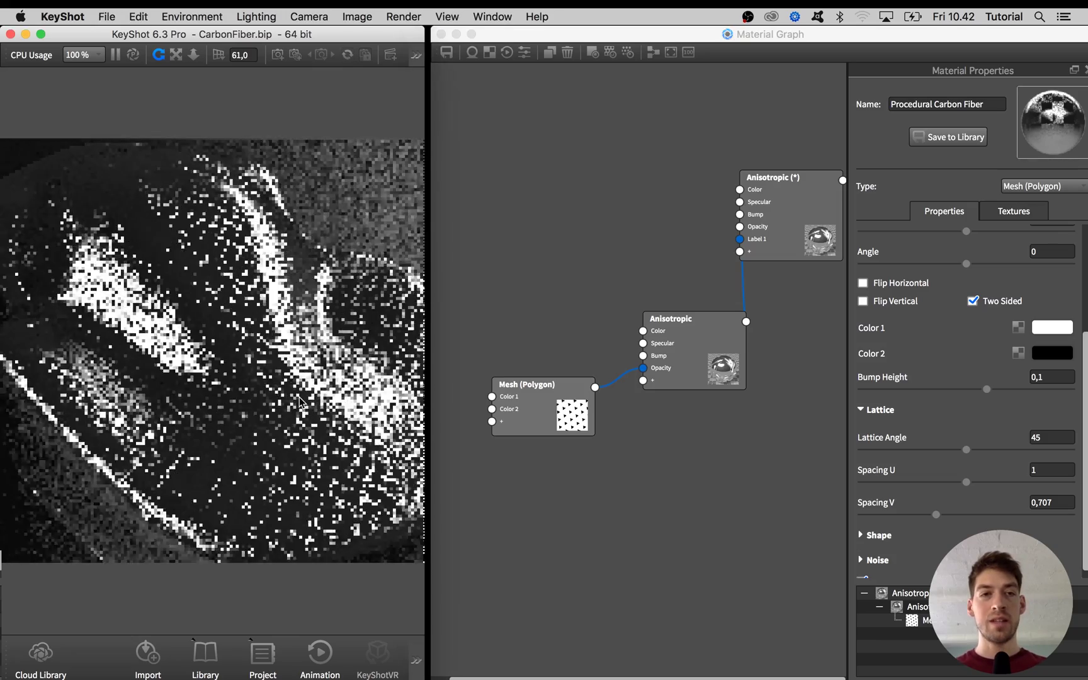
scroll(315, 439, "down", 3)
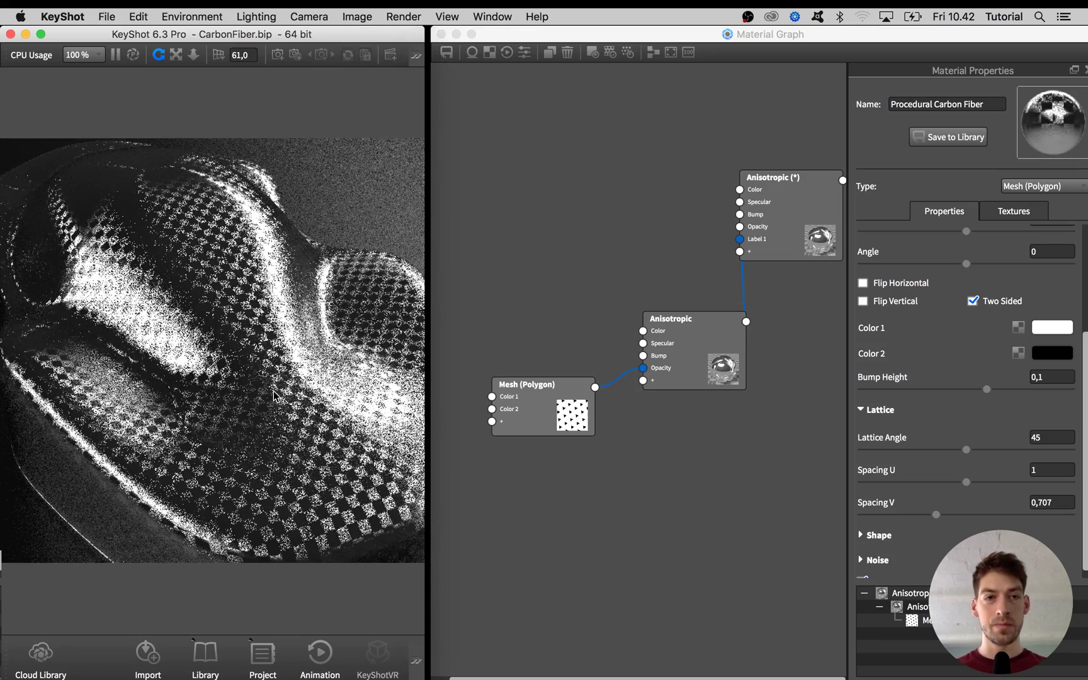
scroll(283, 403, "up", 4)
left_click(721, 279)
left_click_drag(758, 225, 781, 261)
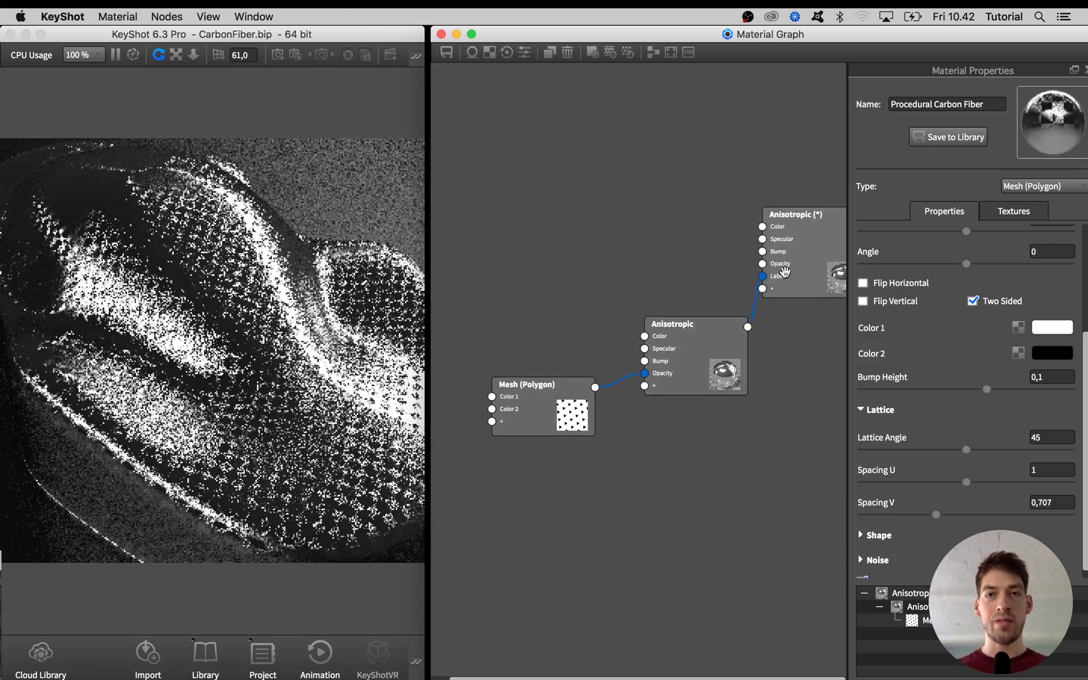
left_click_drag(711, 347, 709, 343)
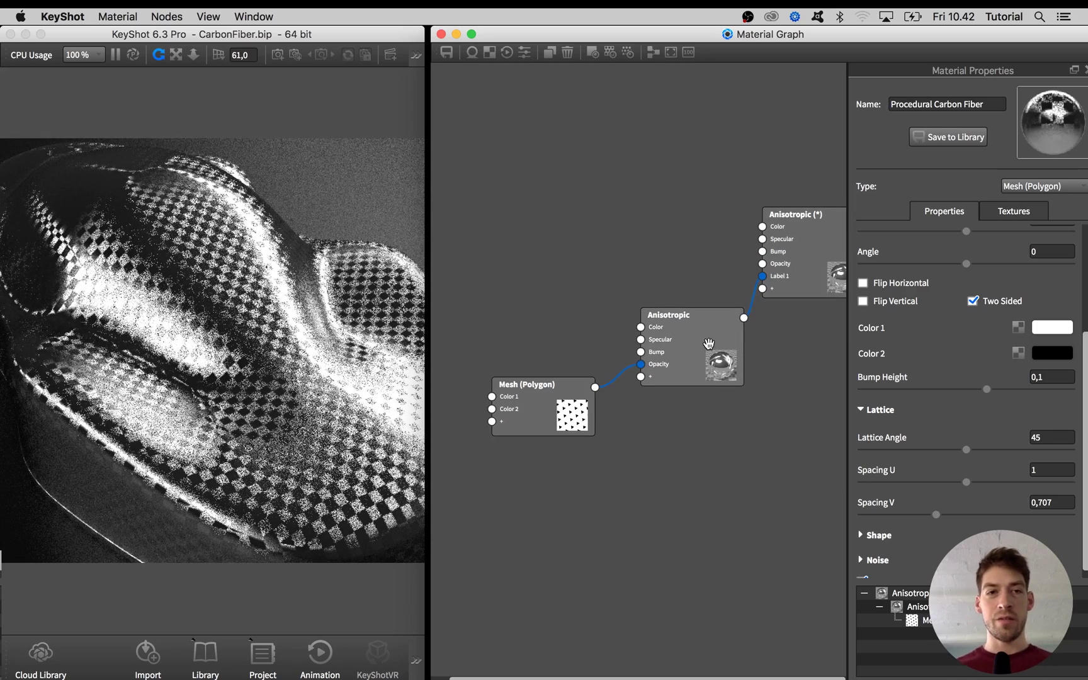
left_click(280, 402)
scroll(265, 378, "down", 3)
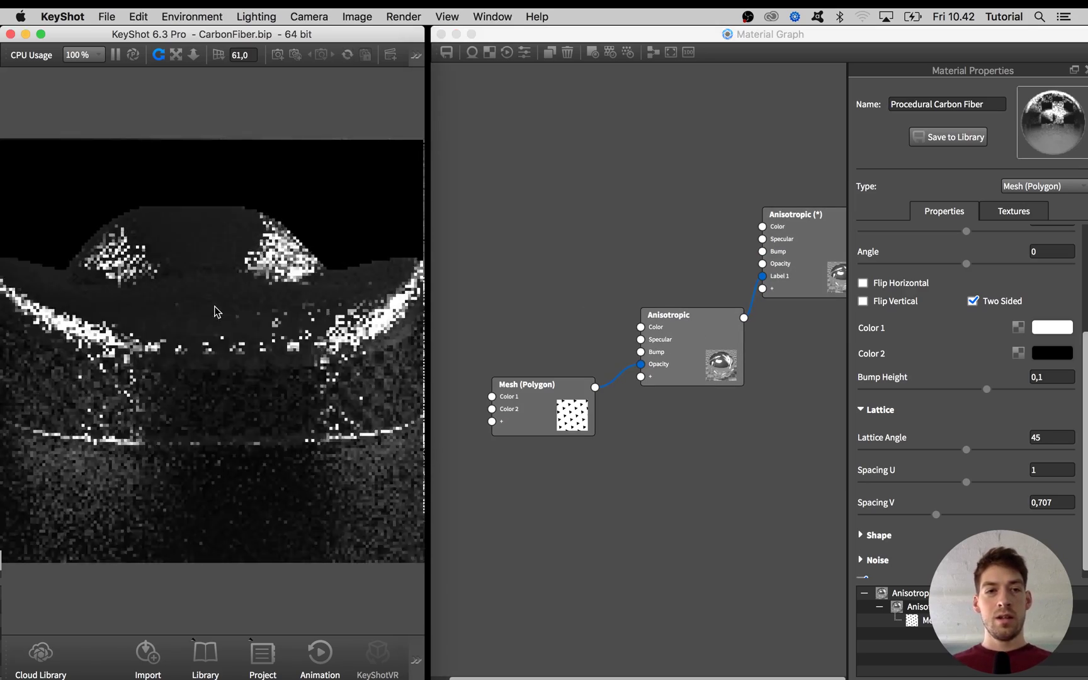
scroll(329, 390, "up", 5)
Try a Roughness X of 0,3 and a Roughness Y of 0,01 on the Anisotropic label and check the reflections
left_click(706, 352)
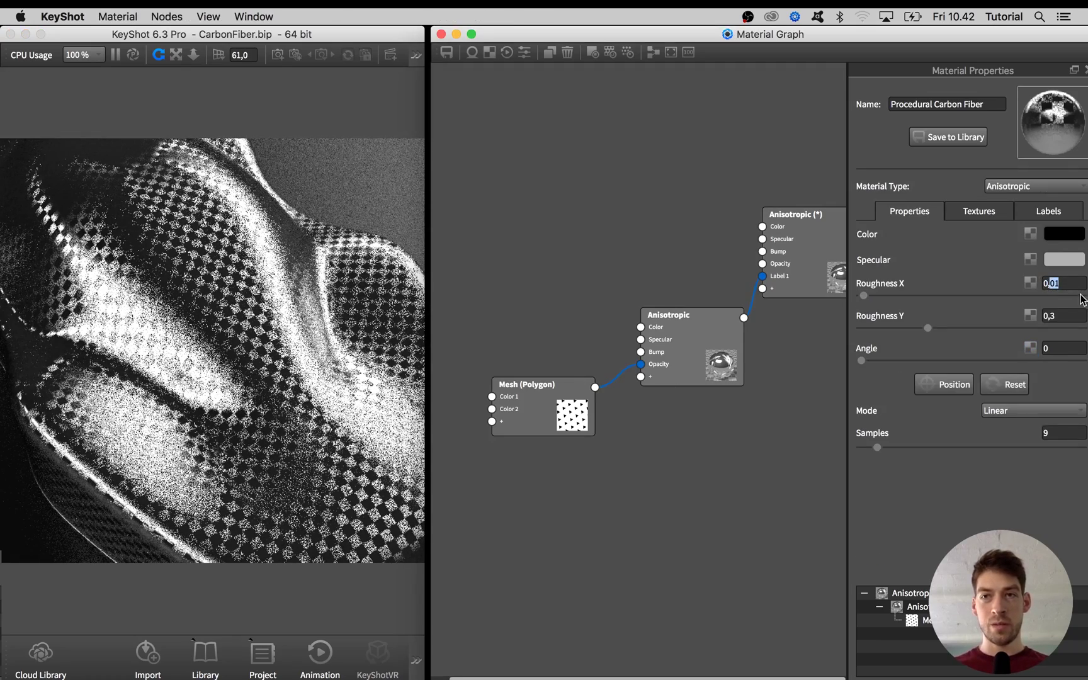
type("0,3")
key("Tab")
type(",01")
key("Return")
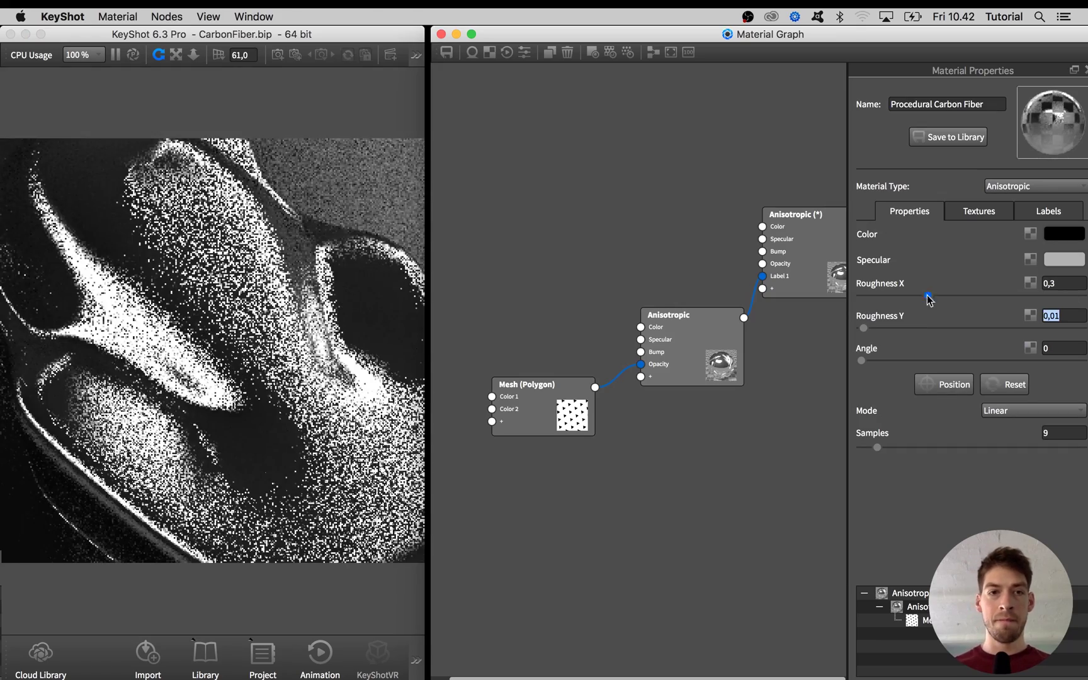
left_click(322, 272)
scroll(322, 273, "up", 5)
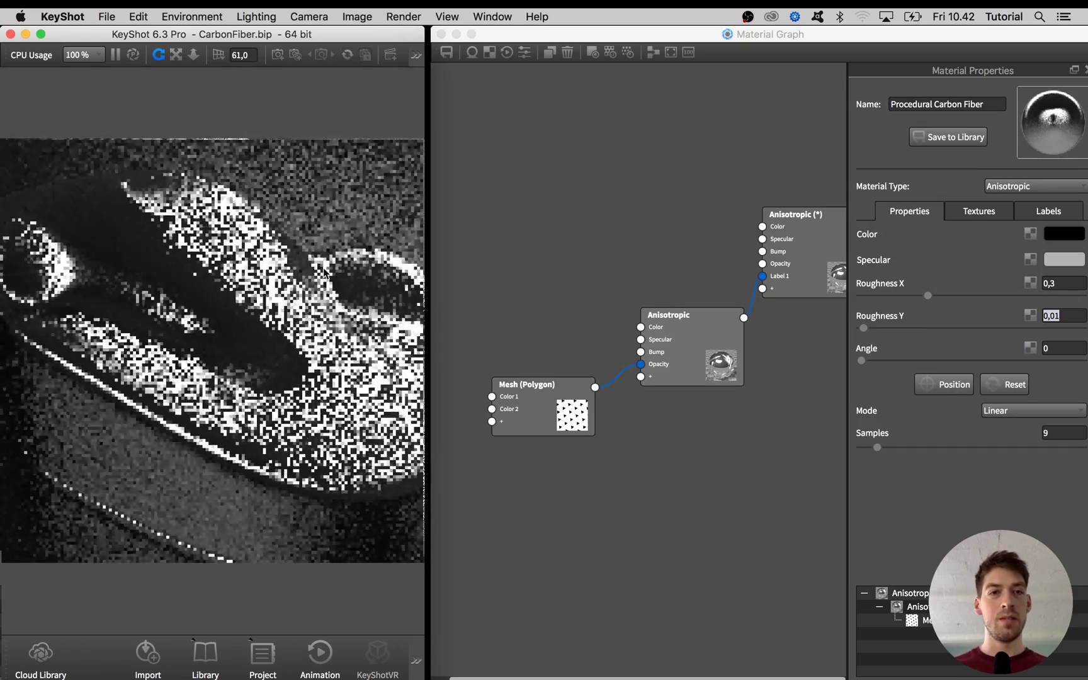
scroll(322, 273, "down", 5)
Restore the Anisotropic label's Roughness X to 0,01 and Roughness Y to 0,3
left_click(1071, 282)
key("BackSpace")
type("01")
key("Tab")
type("0,3")
key("Return")
Inspect the restored checker weave on the model up close and spread out the Anisotropic nodes in the graph
left_click(344, 363)
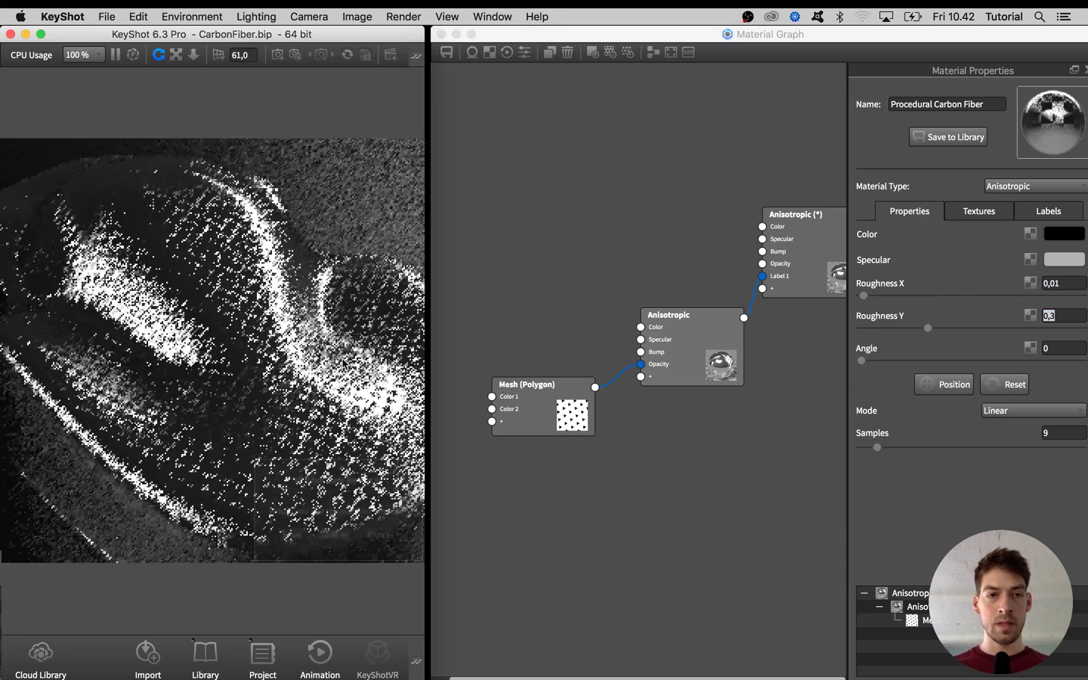
scroll(279, 436, "up", 5)
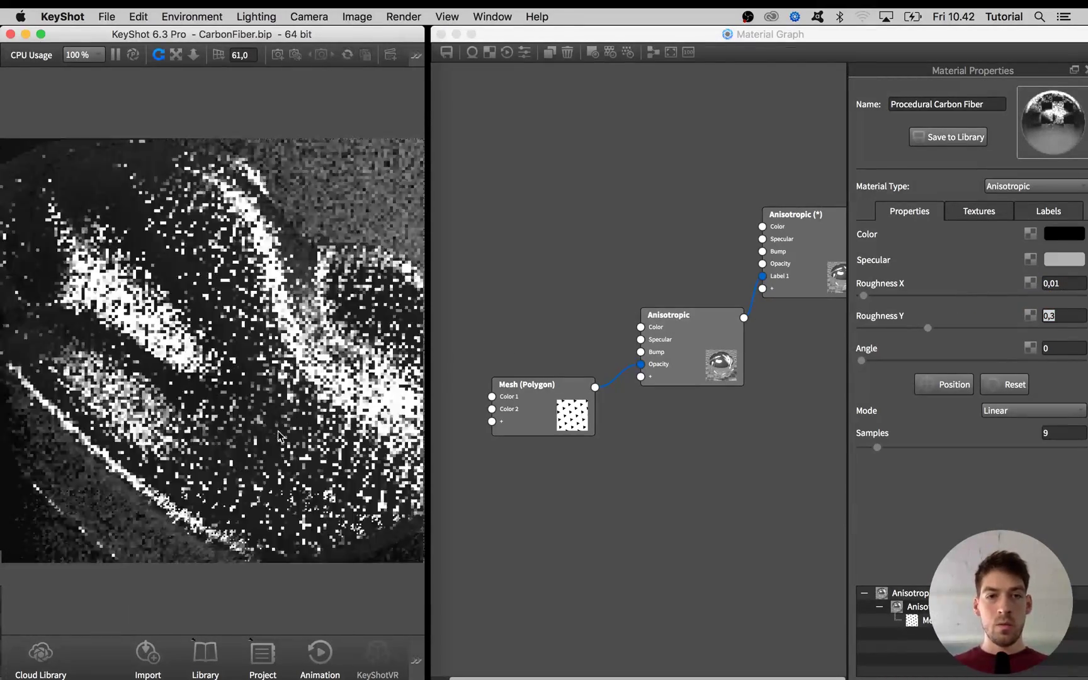
scroll(279, 425, "up", 2)
scroll(298, 438, "up", 2)
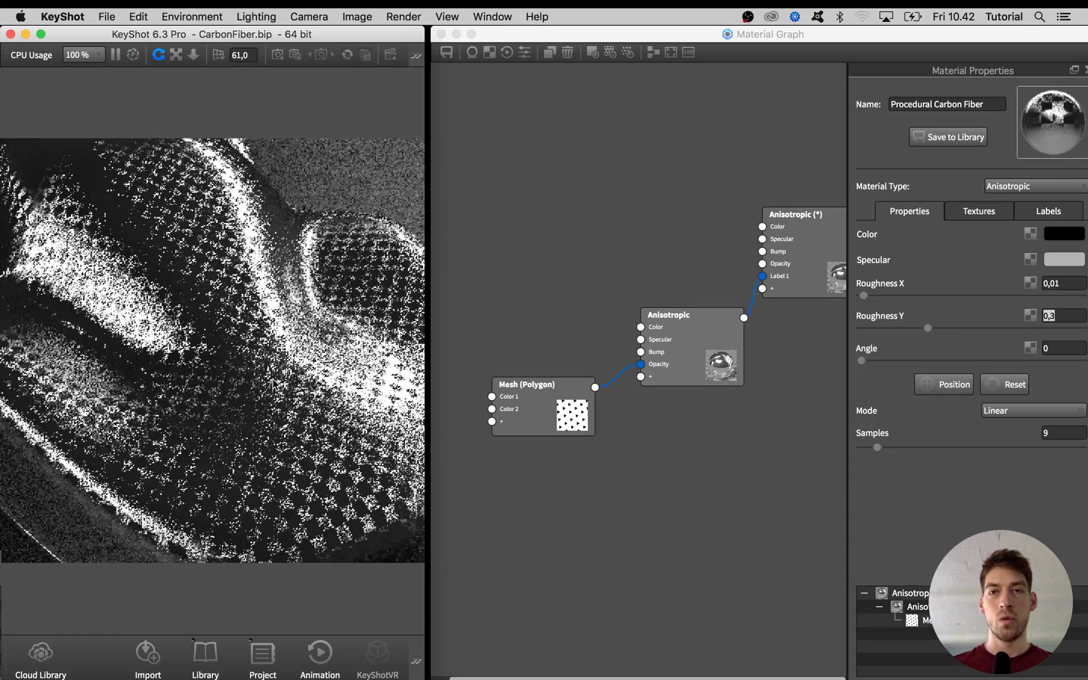
left_click_drag(779, 260, 778, 276)
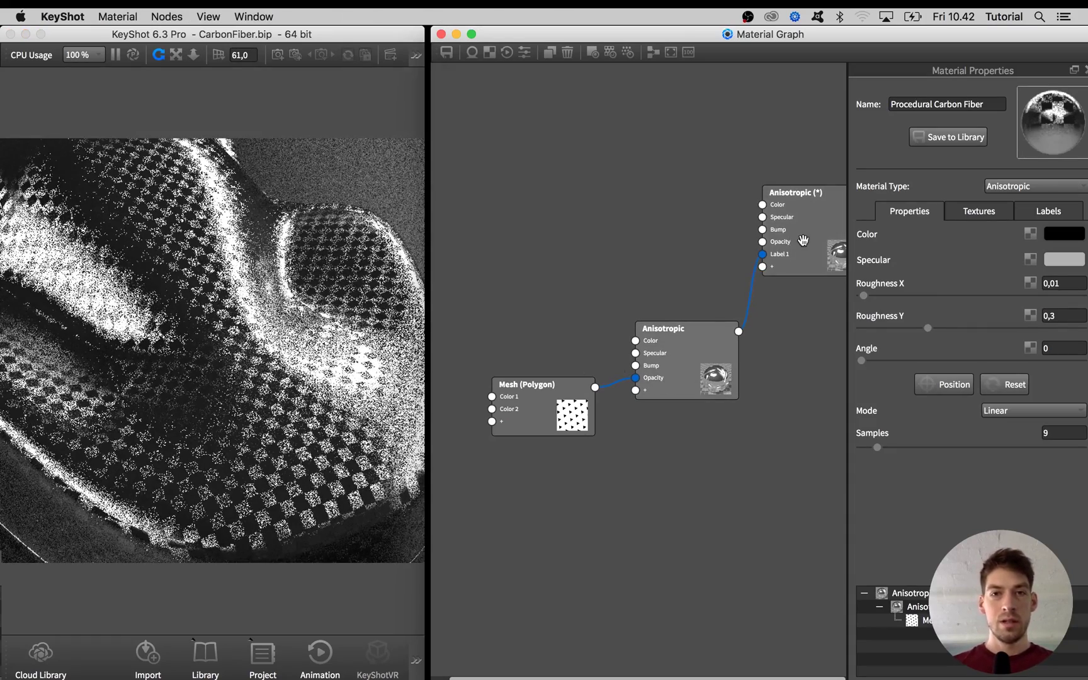
key("f")
scroll(676, 216, "up", 3)
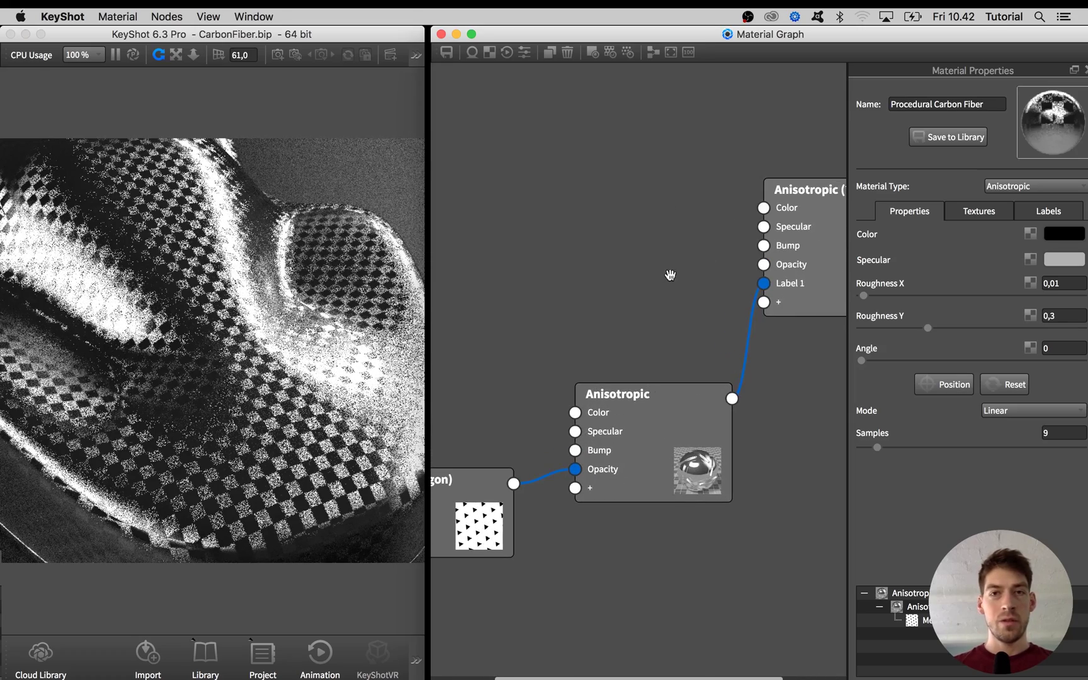
scroll(307, 333, "up", 5)
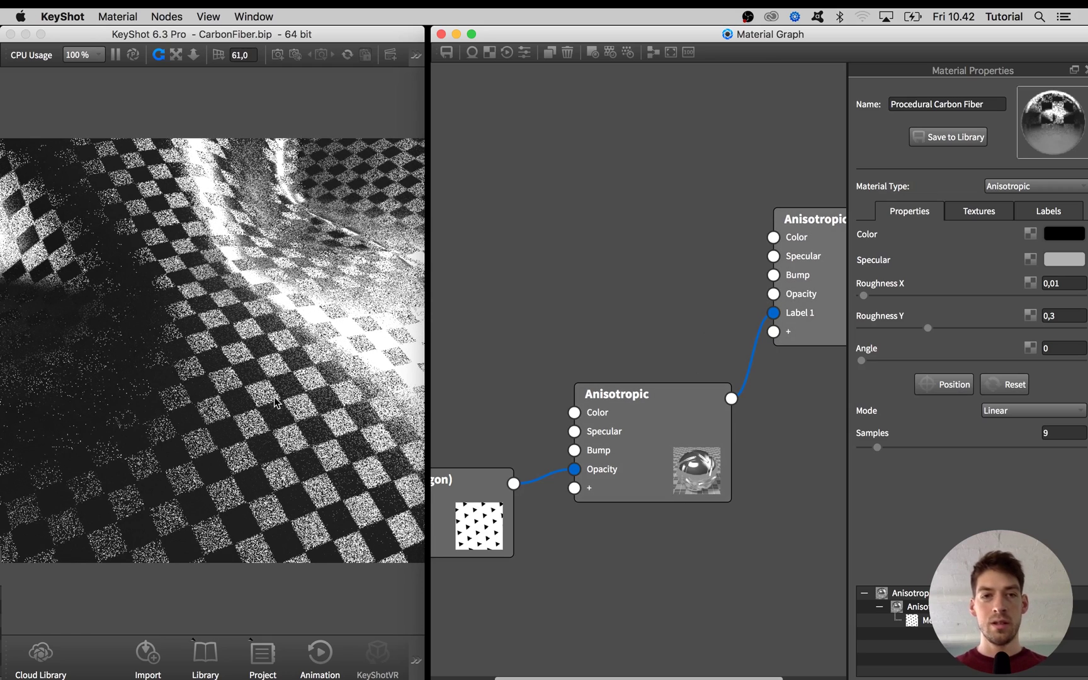
Add a Brushed texture node above the Anisotropic label and preview its color on the model
right_click(536, 218)
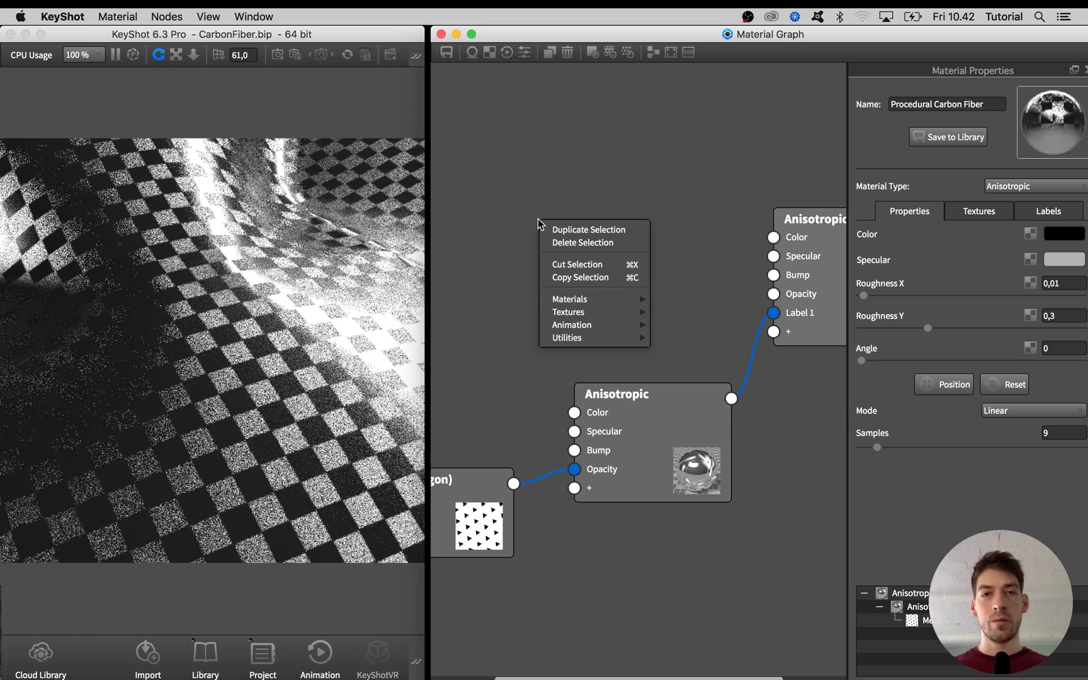
mouse_move(573, 314)
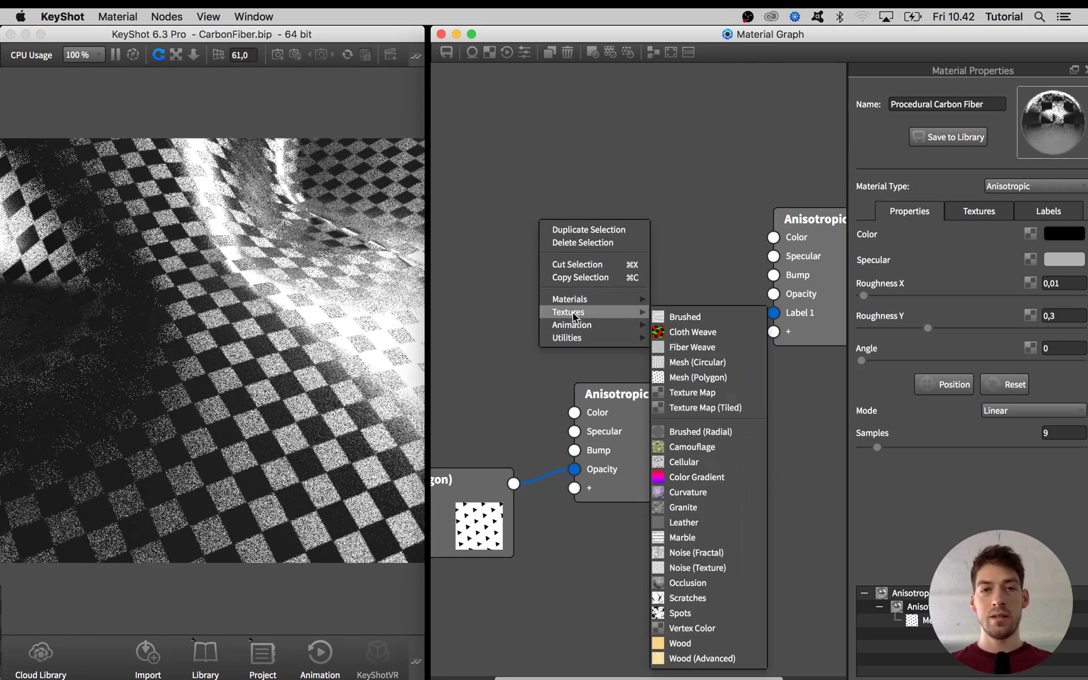
left_click(695, 318)
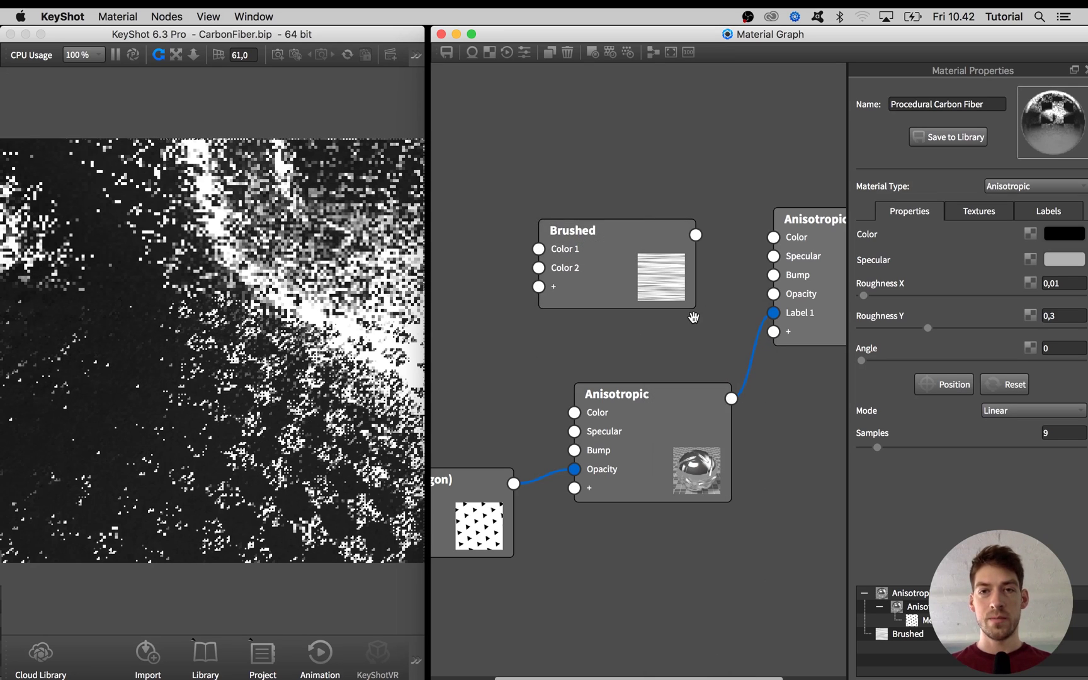
left_click(650, 278)
double_click(596, 272)
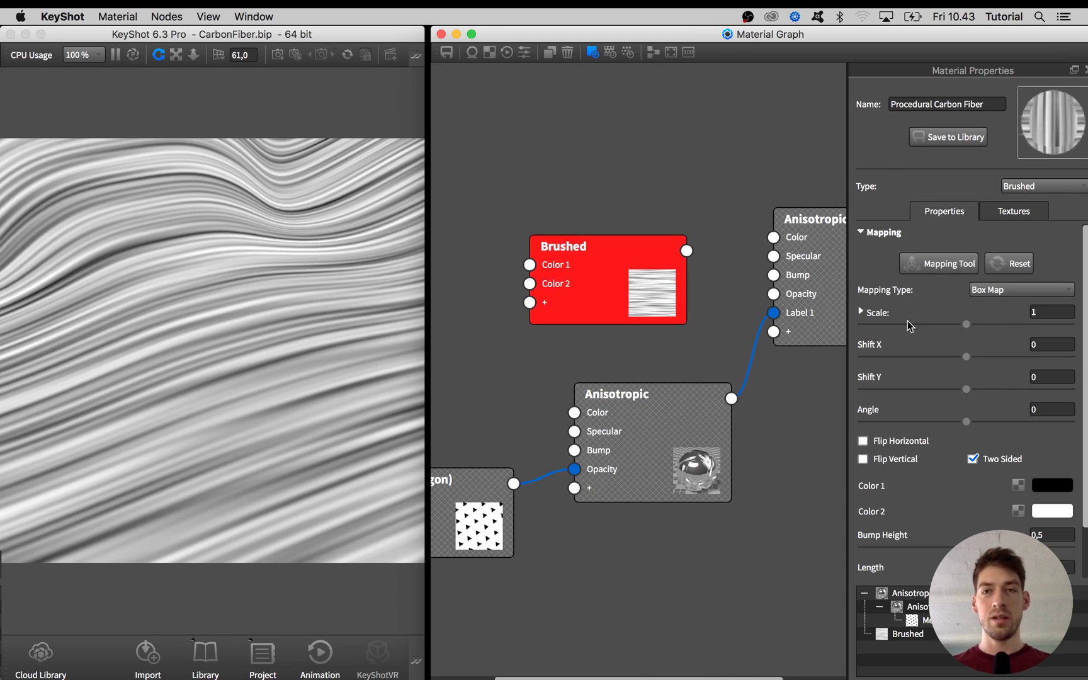
Set the Brushed texture's scale to 0,125
left_click_drag(895, 323, 876, 324)
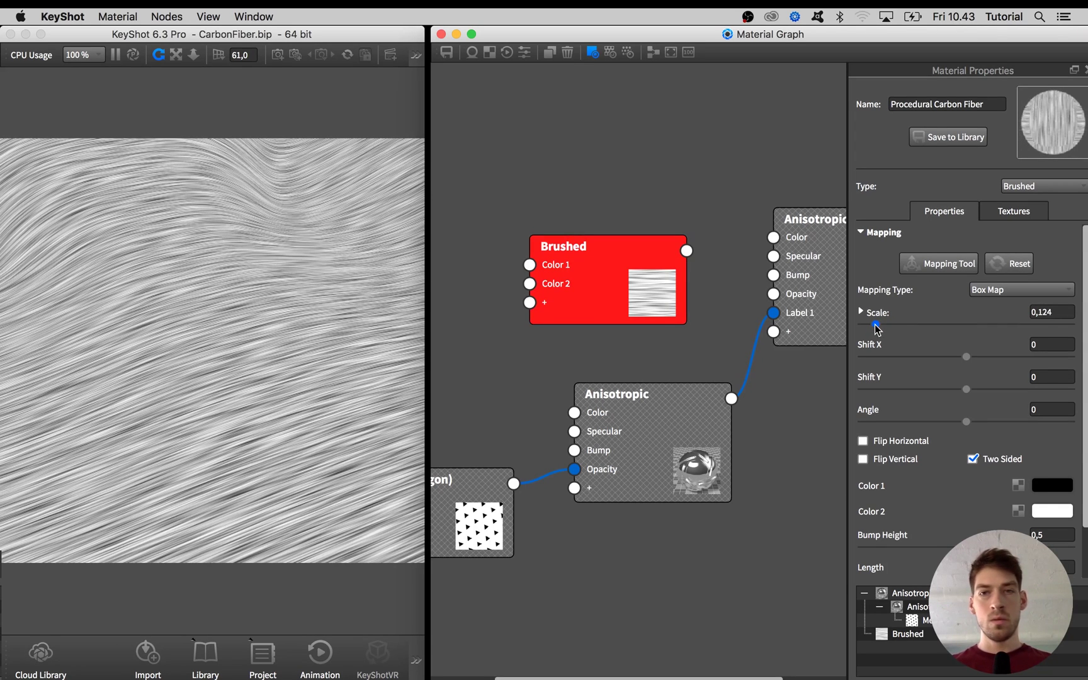
left_click(1064, 311)
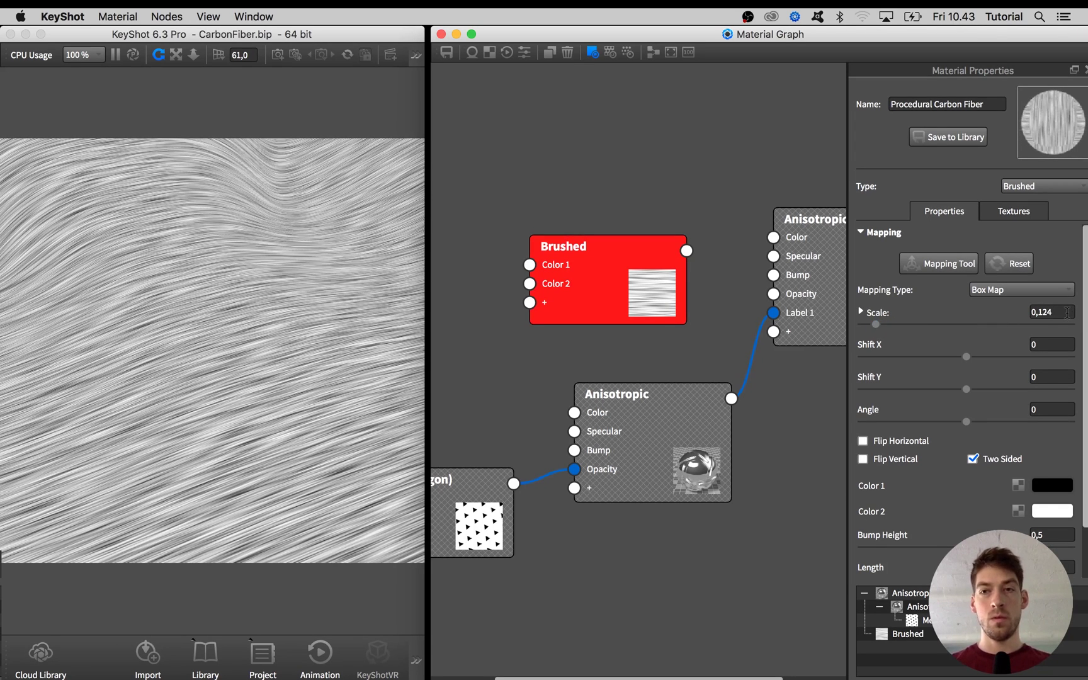
key("BackSpace")
type("3")
key("Return")
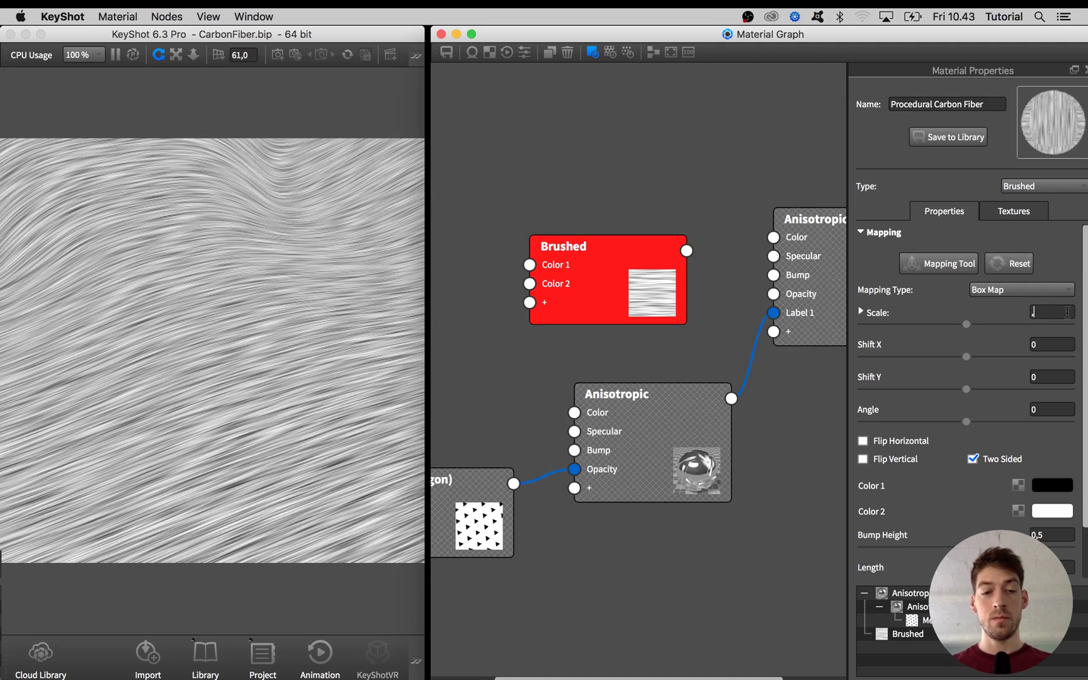
key("Return")
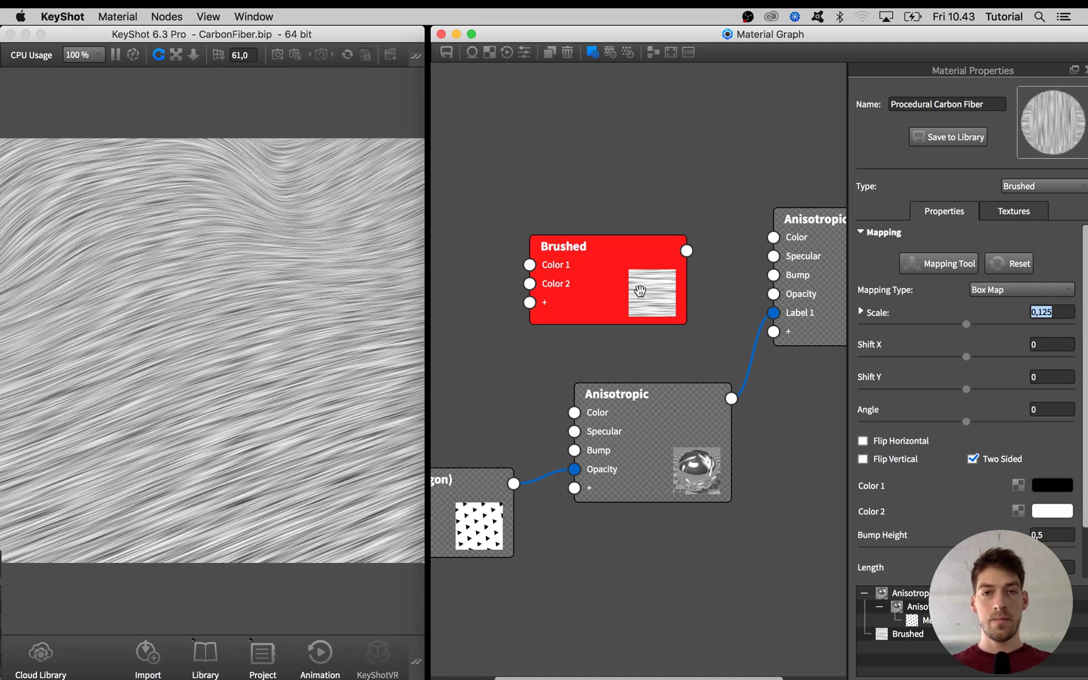
Connect the Brushed texture to the Bump of the base Anisotropic material and open that material's properties
left_click_drag(686, 250, 773, 274)
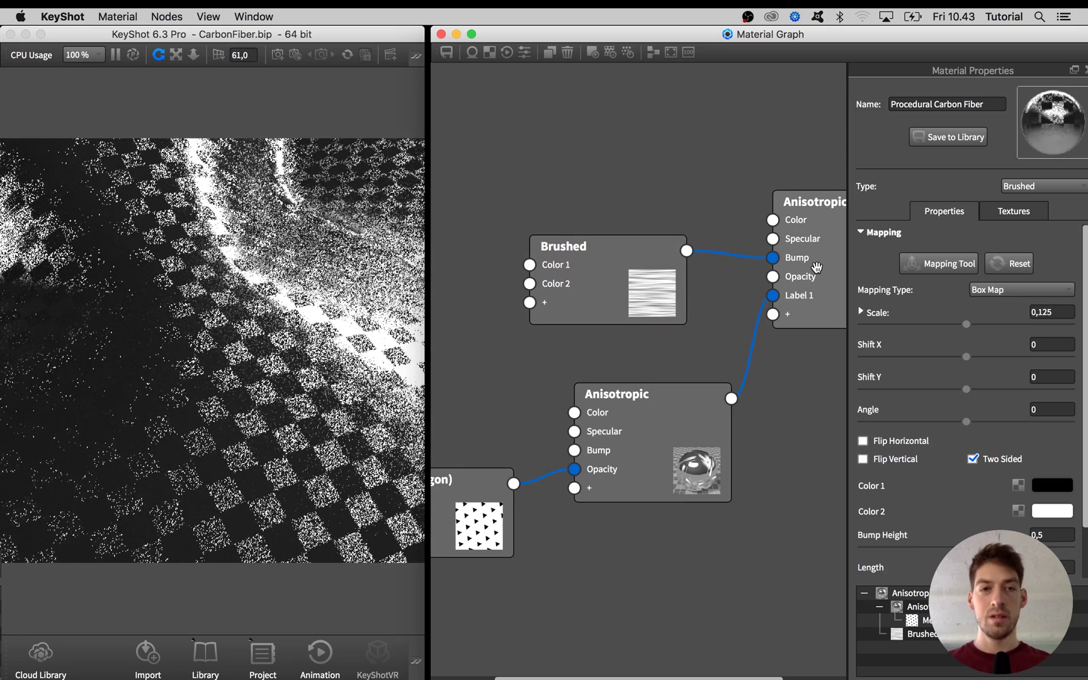
left_click_drag(812, 281, 819, 283)
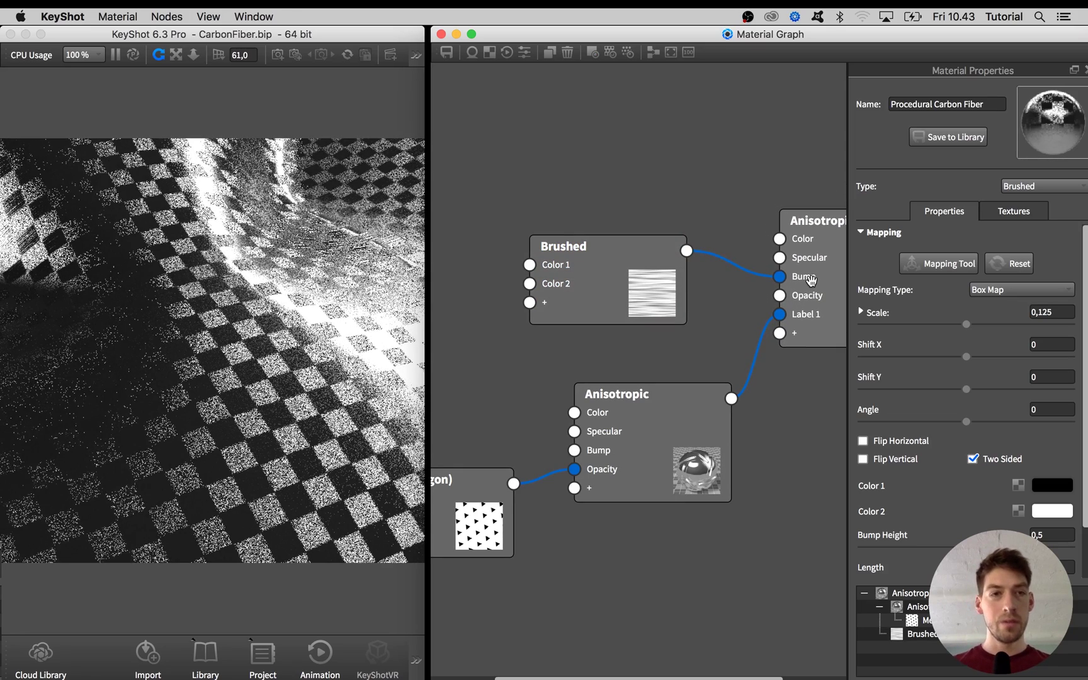
left_click(809, 280)
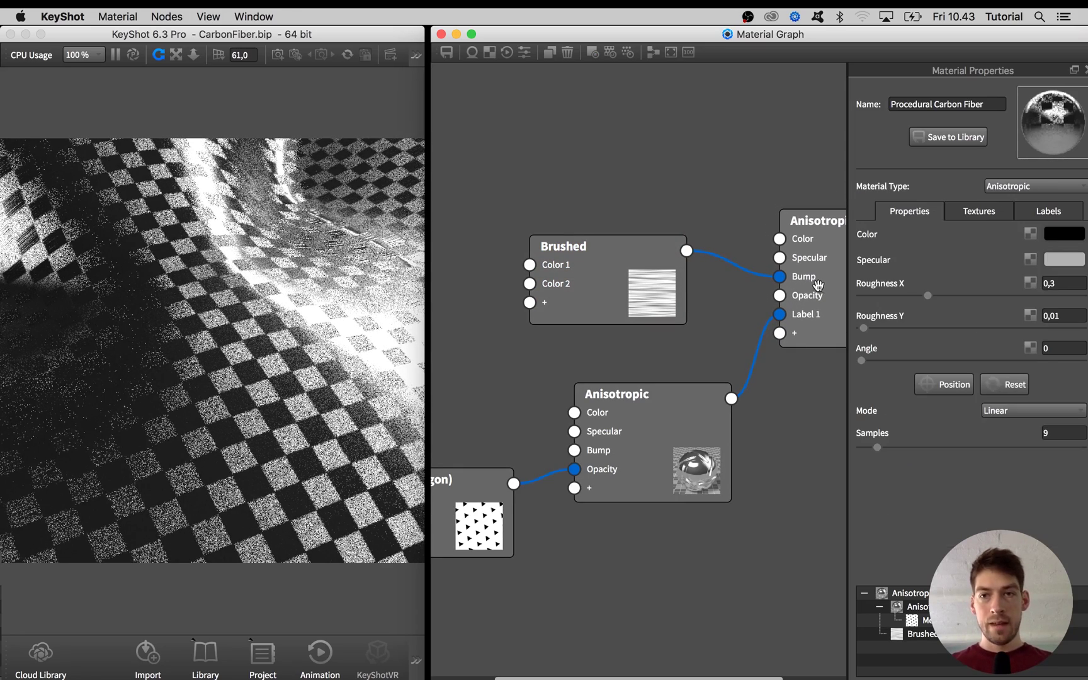
Set the Bump Height of the Brushed texture feeding the base Anisotropic material to 1
left_click(671, 285)
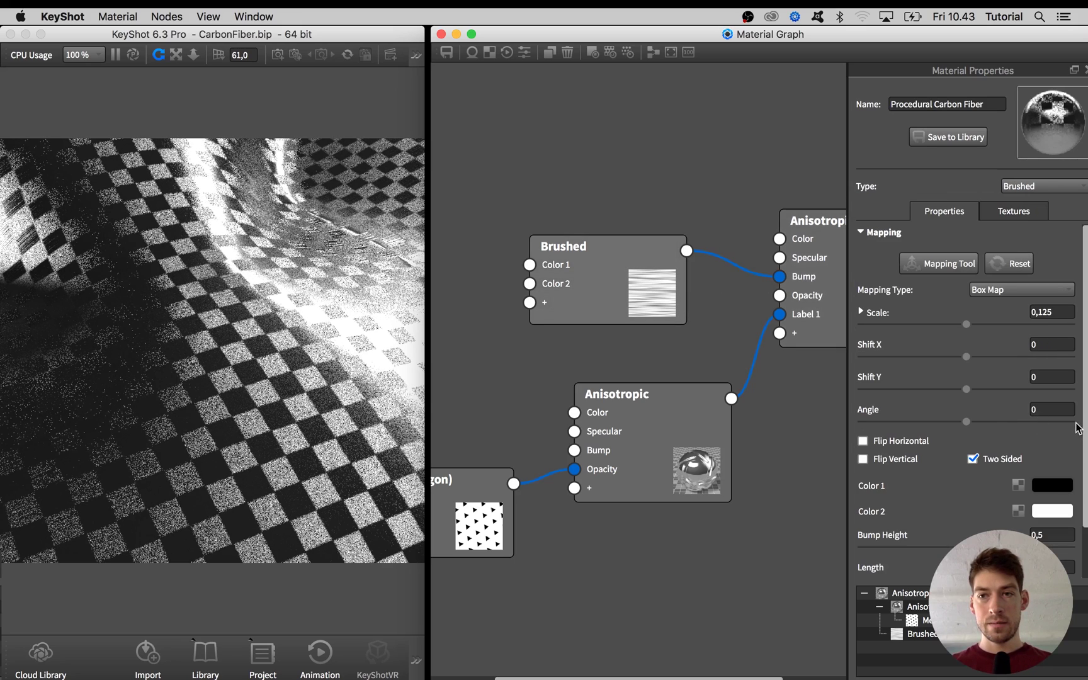
scroll(1050, 480, "down", 3)
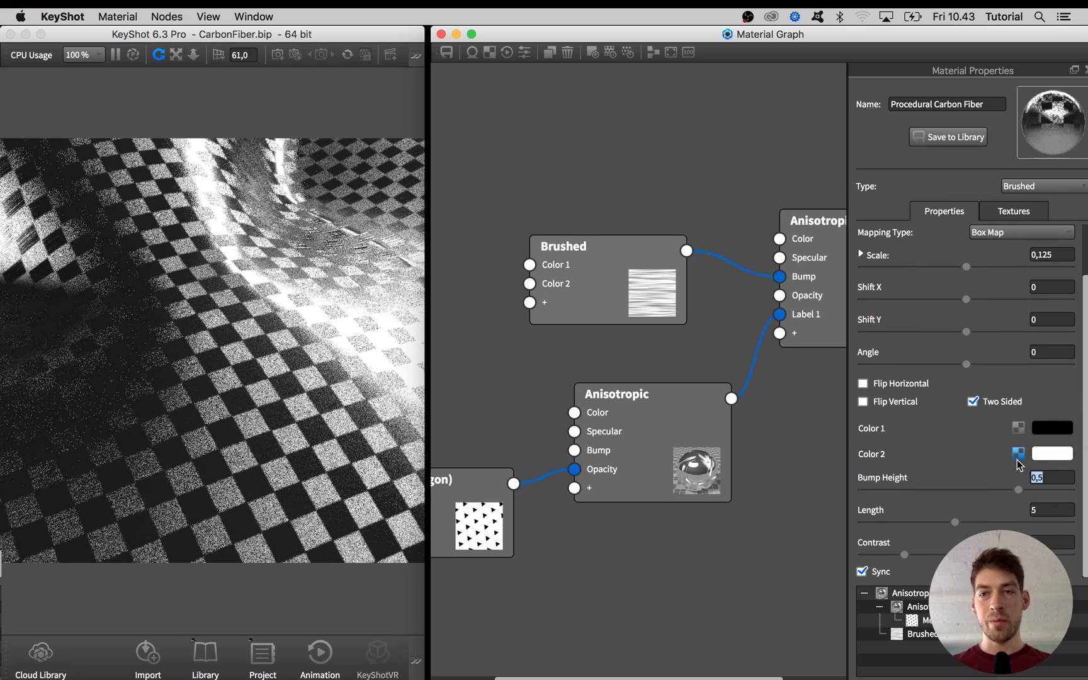
type("1")
key("Return")
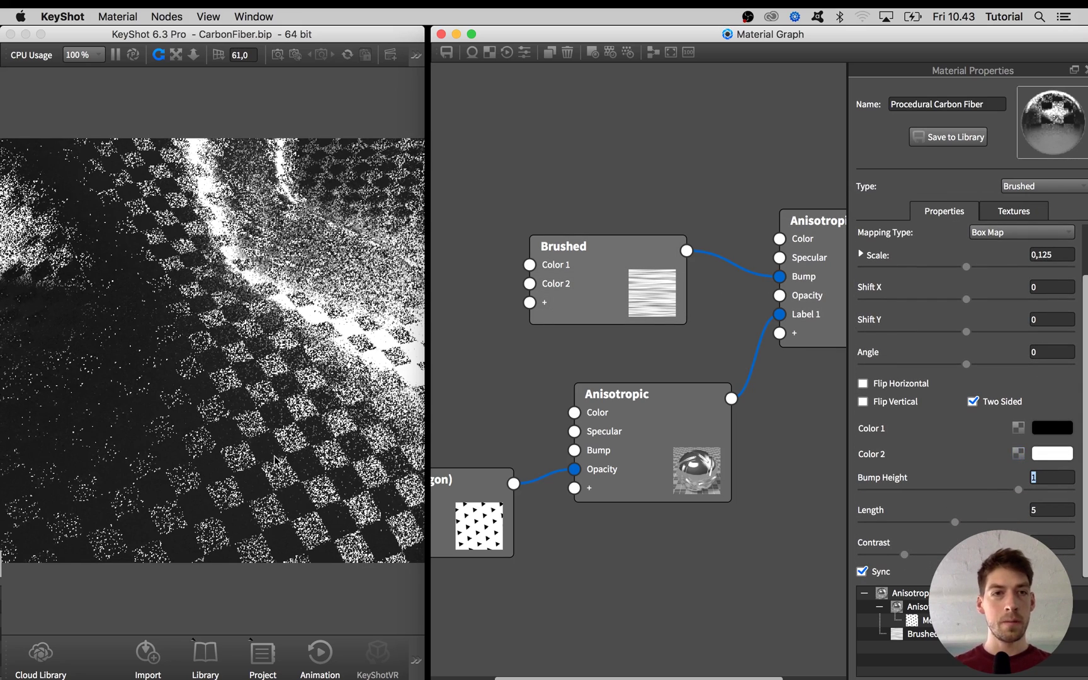
Disable the connection to Label 1, inspect the brushed bump on the base material alone, and enable the connection again
left_click_drag(272, 455, 136, 469)
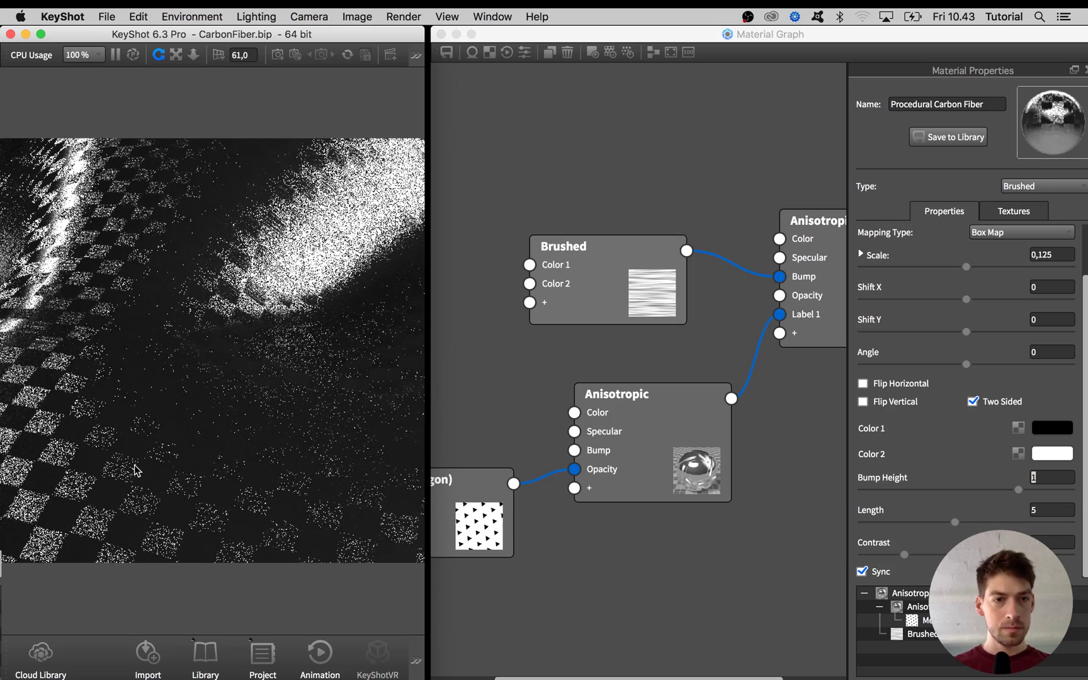
right_click(750, 381)
left_click(767, 406)
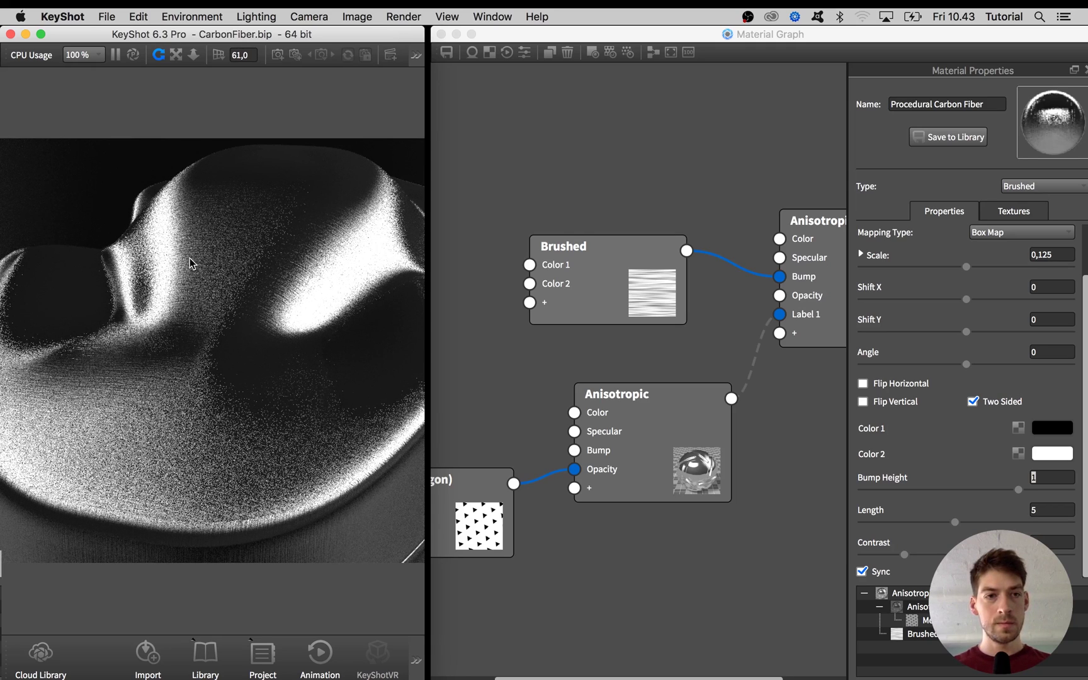
right_click(753, 357)
left_click_drag(645, 287, 641, 296)
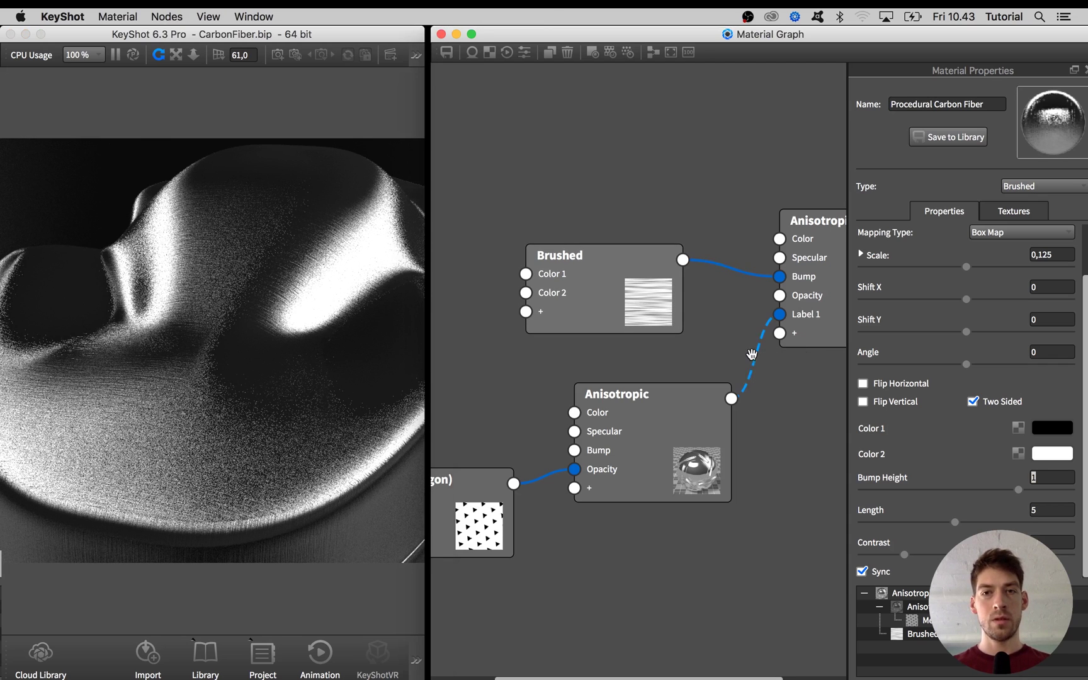
right_click(753, 355)
left_click(780, 379)
Duplicate the Brushed texture node and connect the copy to the Bump of the Anisotropic label
mouse_move(640, 405)
left_mouse_down()
mouse_move(649, 400)
mouse_move(630, 391)
mouse_move(645, 398)
left_mouse_up()
left_click_drag(444, 477, 433, 442)
right_click(617, 303)
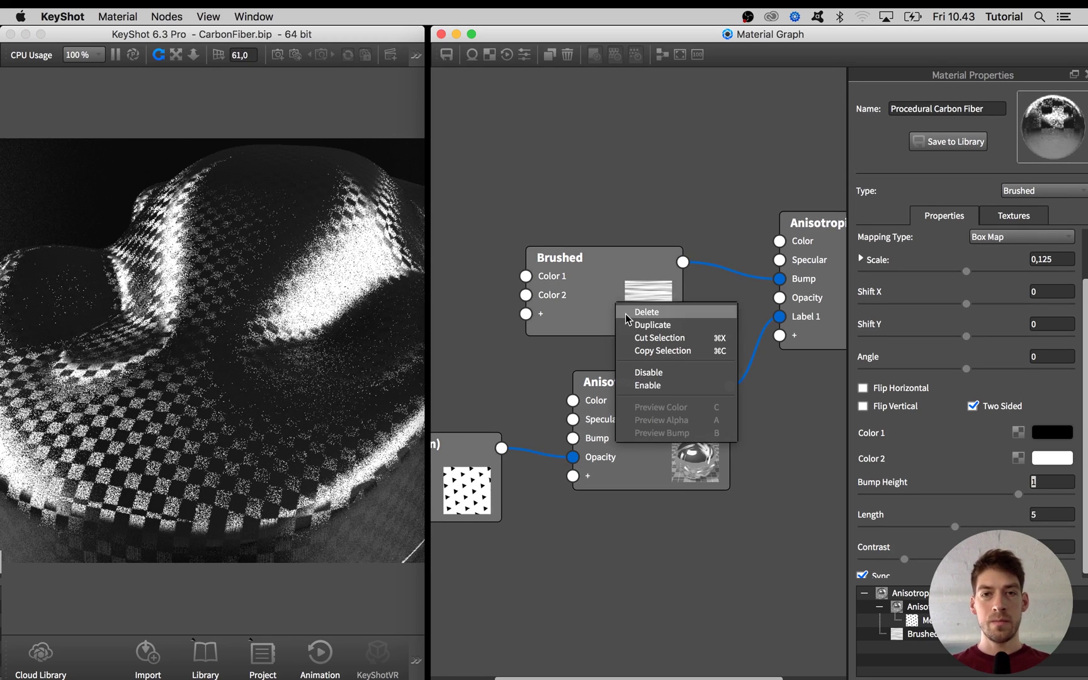
left_click(653, 325)
mouse_move(727, 323)
left_mouse_down()
mouse_move(554, 371)
mouse_move(527, 366)
mouse_move(572, 436)
left_mouse_up()
Preview the duplicated Brushed texture on the model, set its angle to 90, and end the preview
left_click(446, 420)
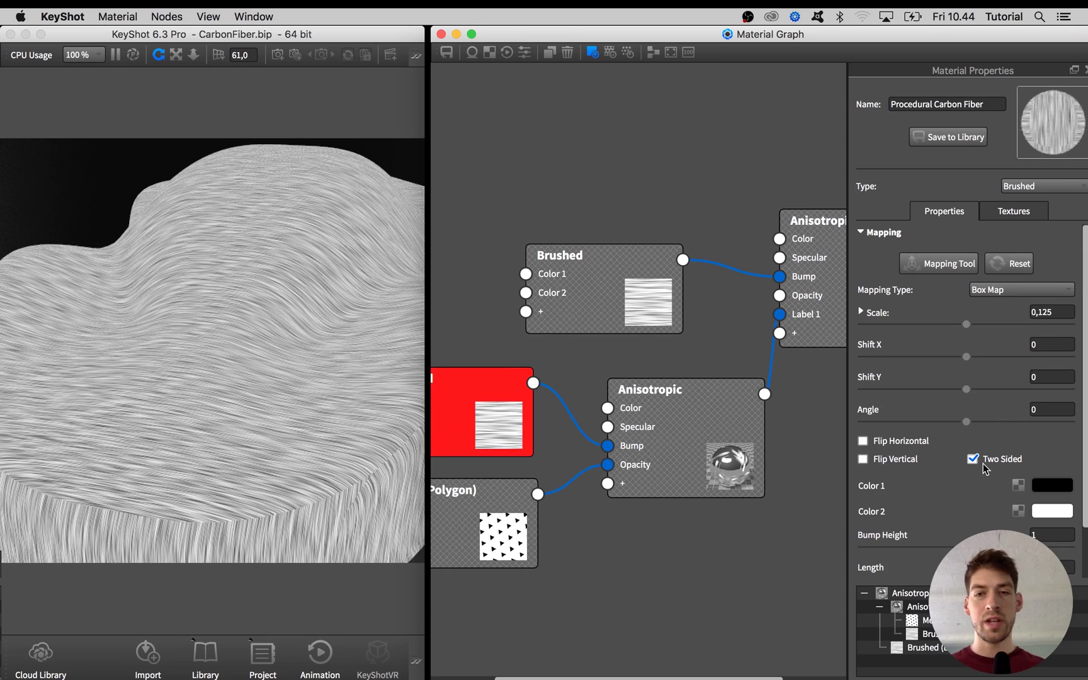
scroll(1038, 369, "down", 3)
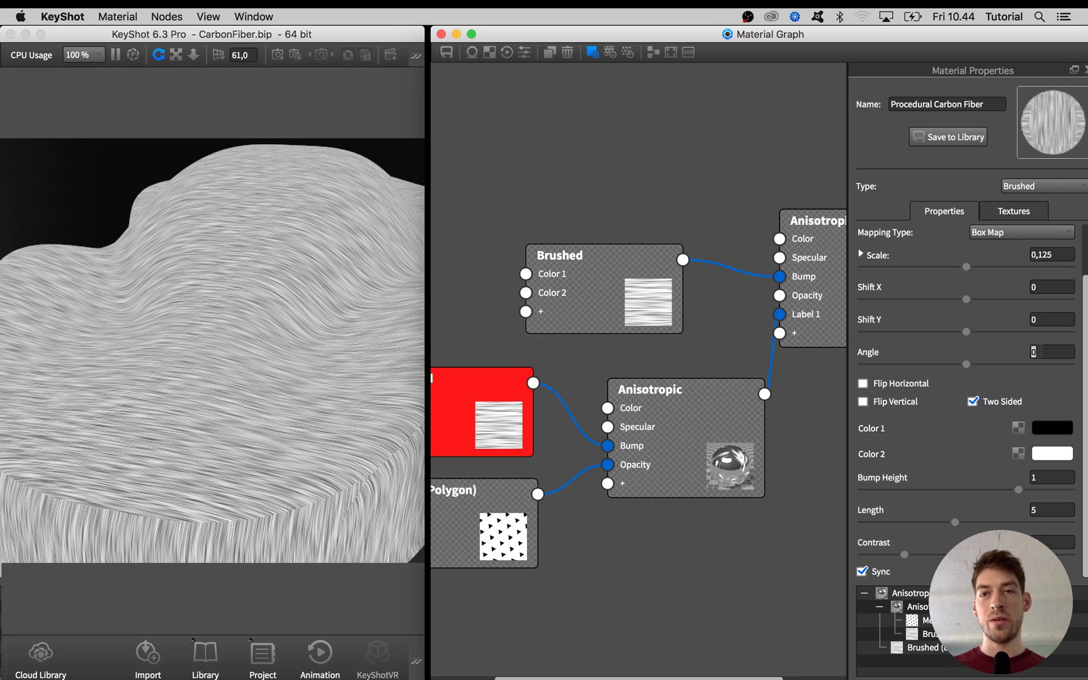
key("Return")
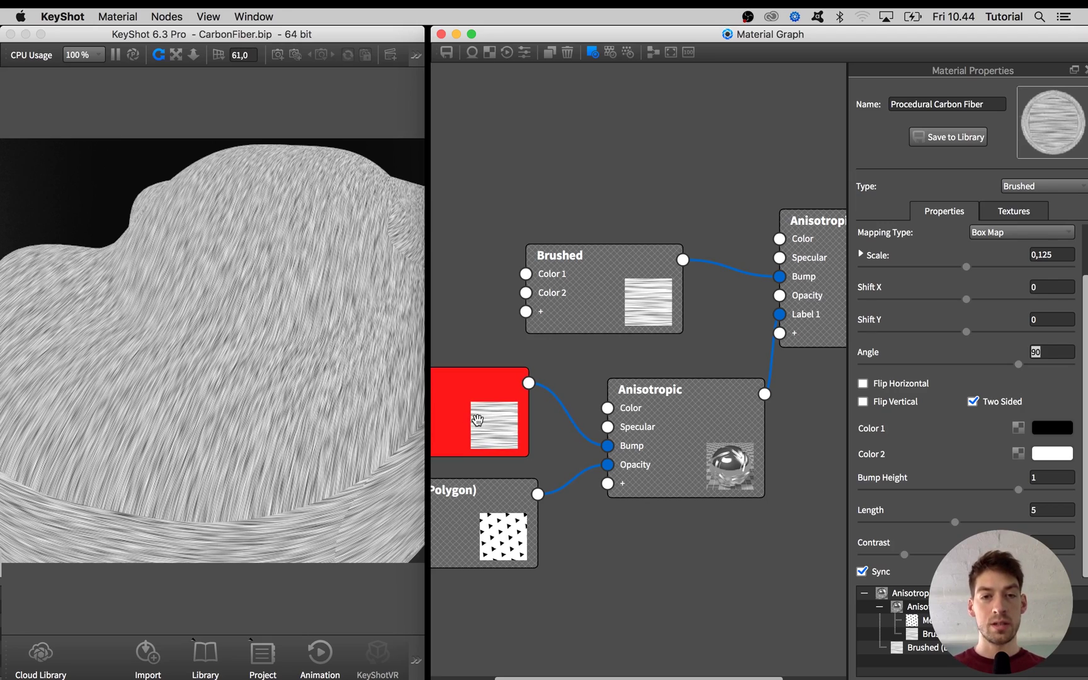
left_click(313, 327)
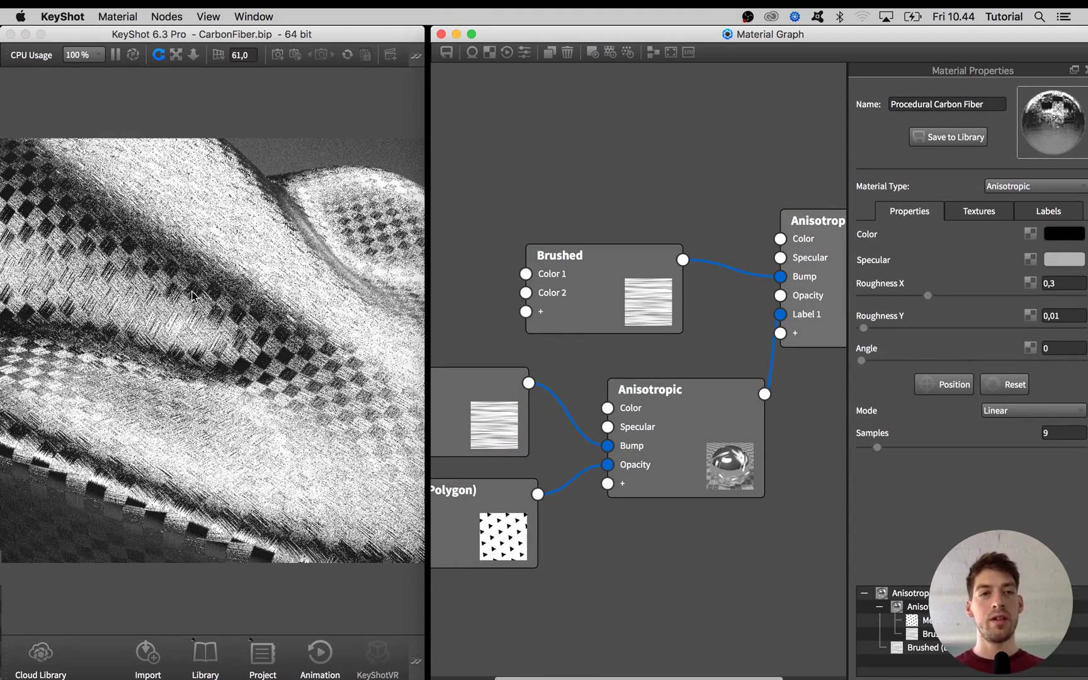
Darken the Specular color of both Anisotropic materials to grey RGB 84, 84, 84
left_click(1057, 261)
left_click_drag(910, 139, 856, 140)
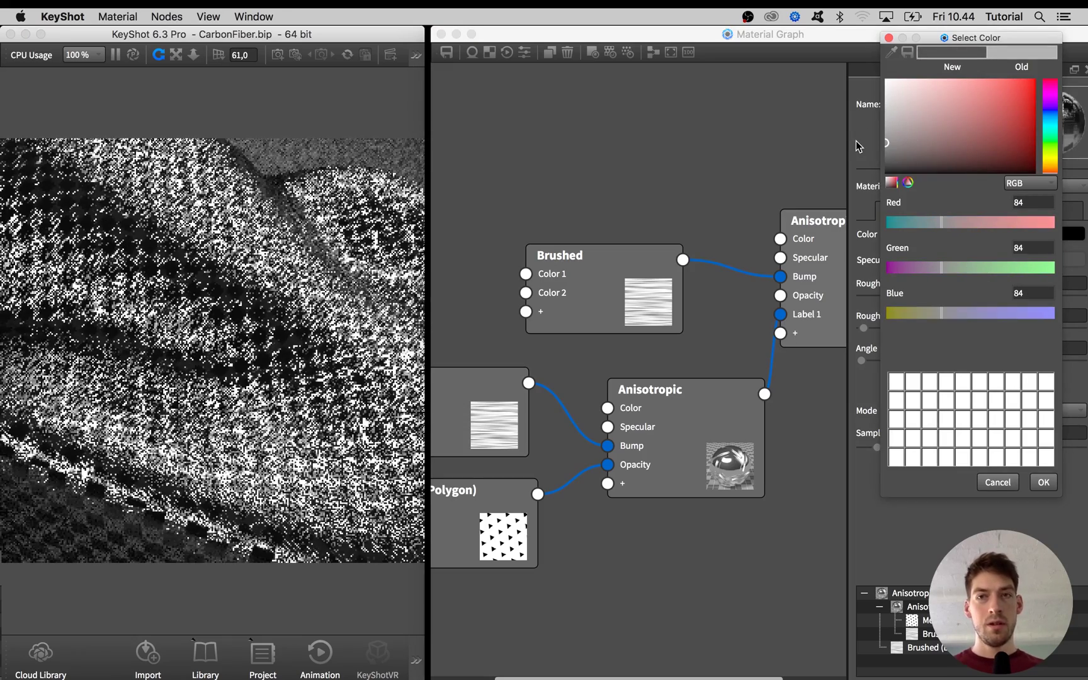
left_click(1043, 482)
left_click(1062, 259)
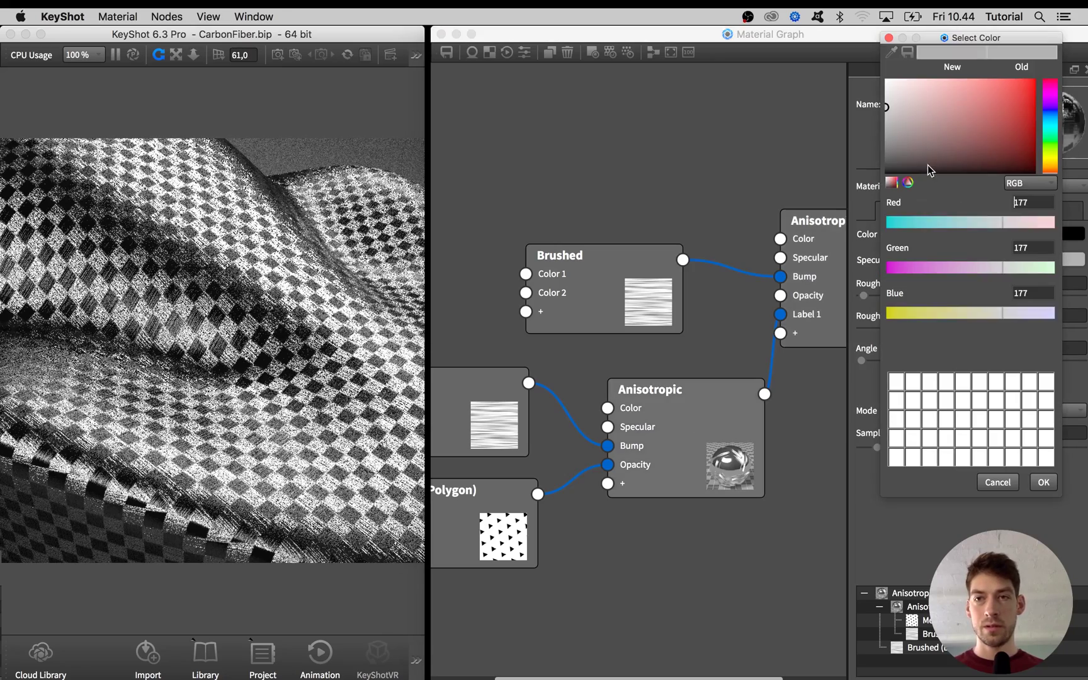
left_click_drag(927, 164, 854, 141)
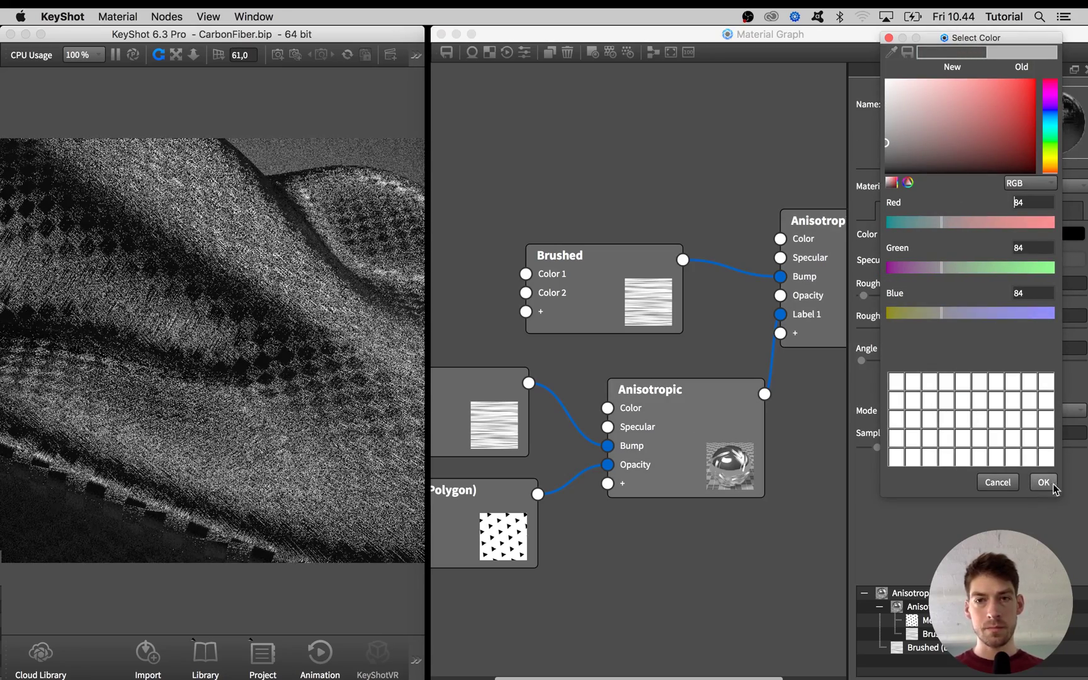
key("Return")
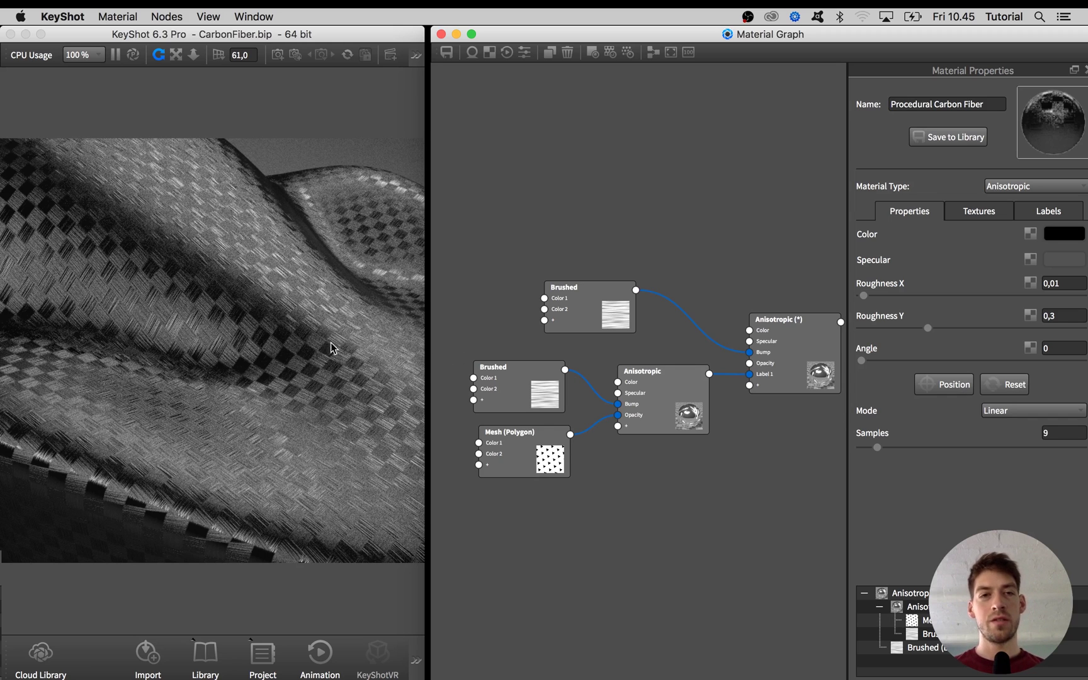
Duplicate the Mesh (Polygon) opacity texture and place the copy above the base material's Brushed texture
left_click_drag(574, 320, 550, 321)
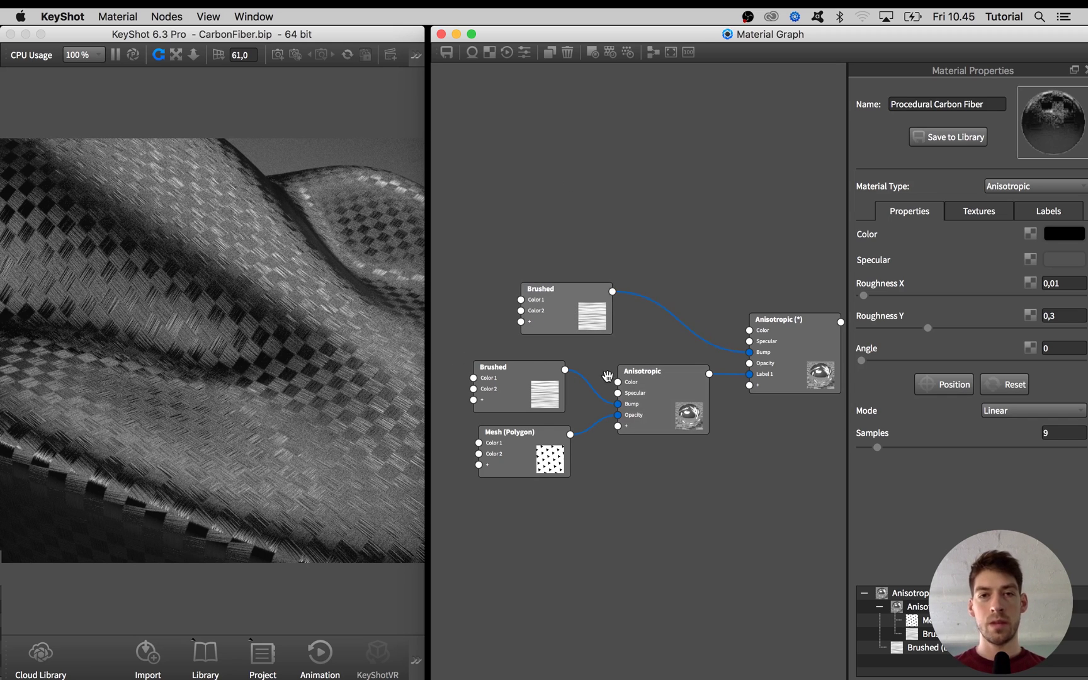
left_click_drag(527, 444, 517, 456)
right_click(525, 454)
right_click(515, 457)
left_click(553, 480)
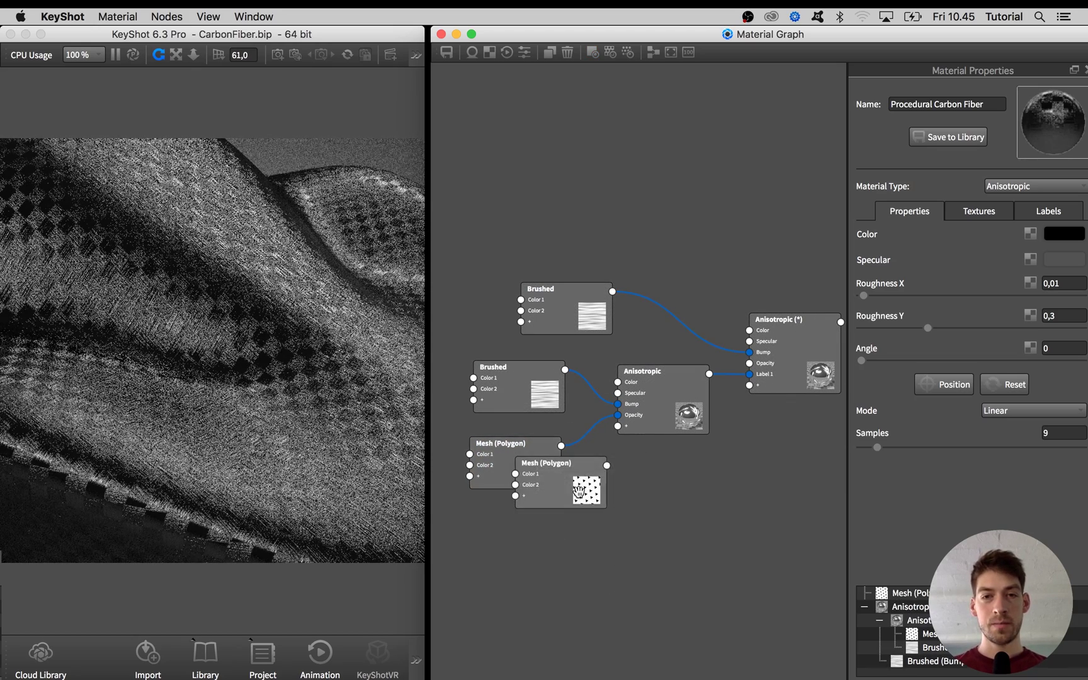
mouse_move(579, 493)
left_mouse_down()
mouse_move(634, 264)
mouse_move(716, 299)
mouse_move(750, 363)
mouse_move(715, 280)
left_mouse_up()
left_click_drag(610, 255, 583, 244)
left_click_drag(787, 327, 788, 279)
left_click_drag(598, 224, 557, 207)
Add a Bump Add utility and connect the copied Mesh (Polygon) to Bump 1 and the upper Brushed texture to Bump 2
right_click(616, 177)
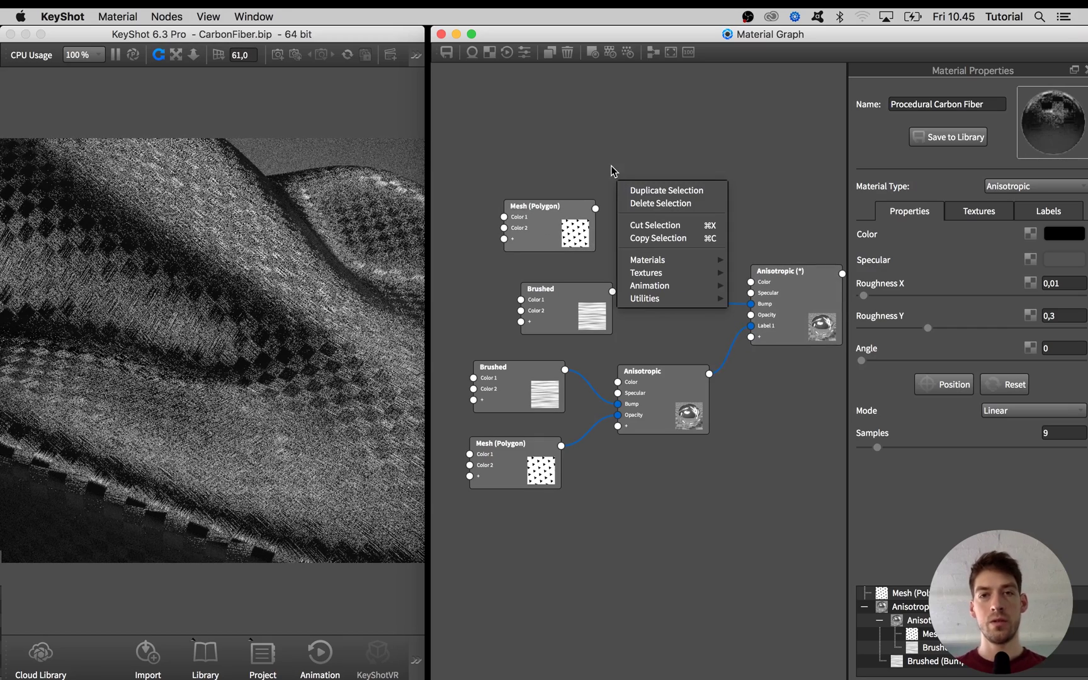
mouse_move(655, 298)
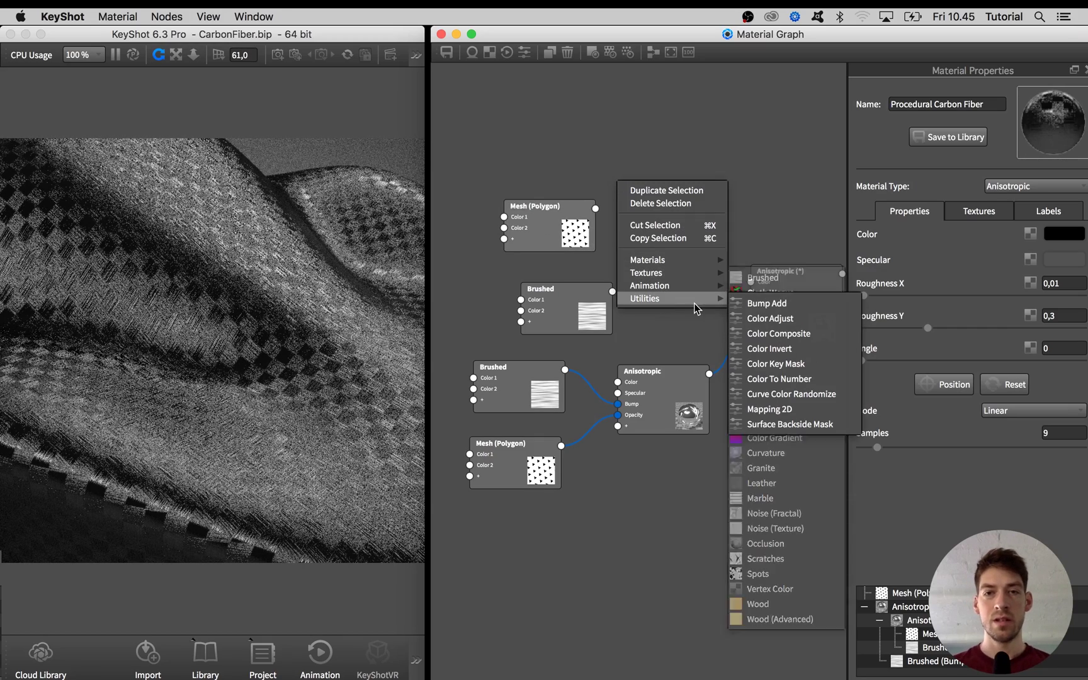
left_click(757, 304)
left_click_drag(595, 208, 632, 217)
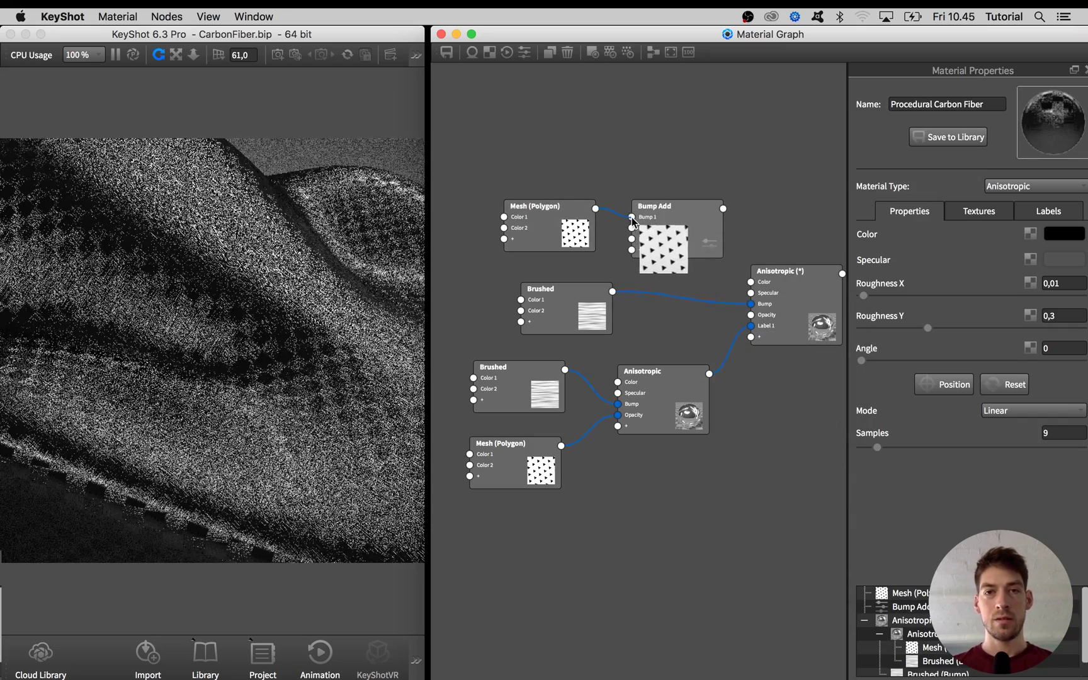
left_click_drag(612, 292, 632, 229)
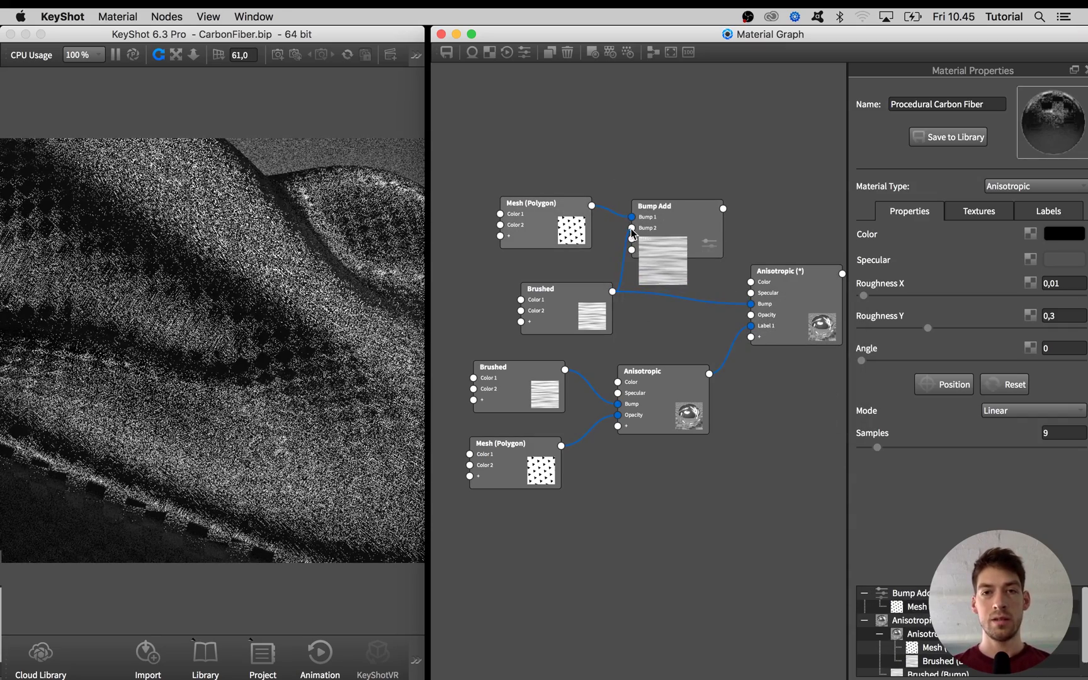
left_click_drag(560, 289, 544, 277)
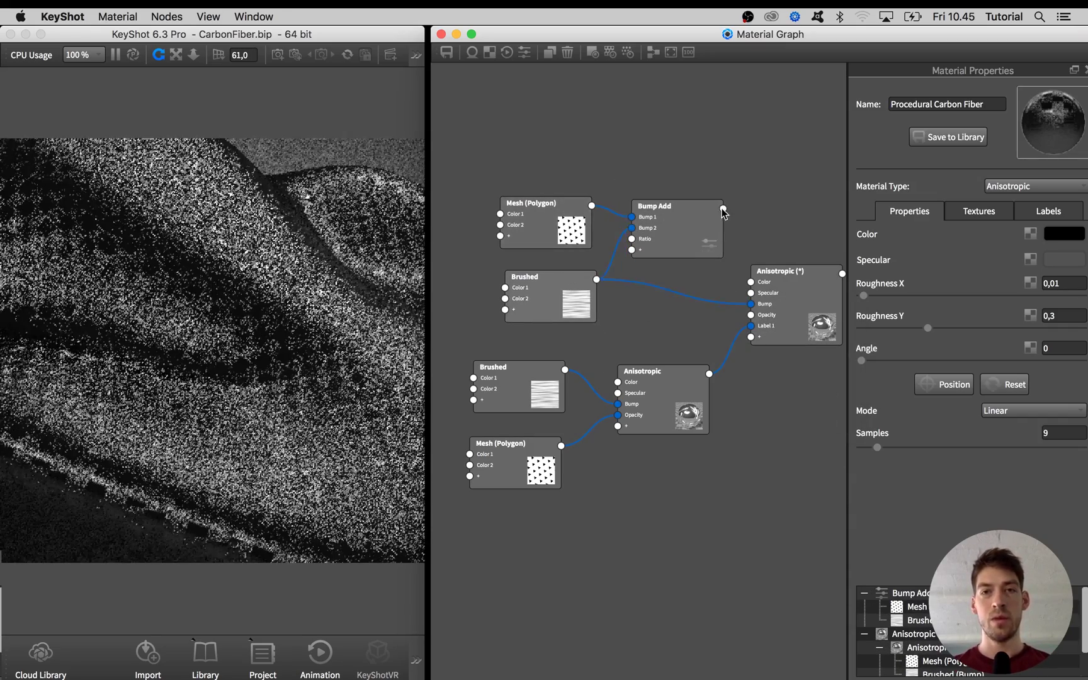
Connect Bump Add to the Bump of the base Anisotropic material and open the copied Mesh (Polygon) texture's properties
left_click_drag(723, 208, 751, 303)
left_click_drag(673, 220, 673, 280)
mouse_move(779, 297)
left_mouse_down()
mouse_move(775, 259)
mouse_move(784, 299)
left_mouse_up()
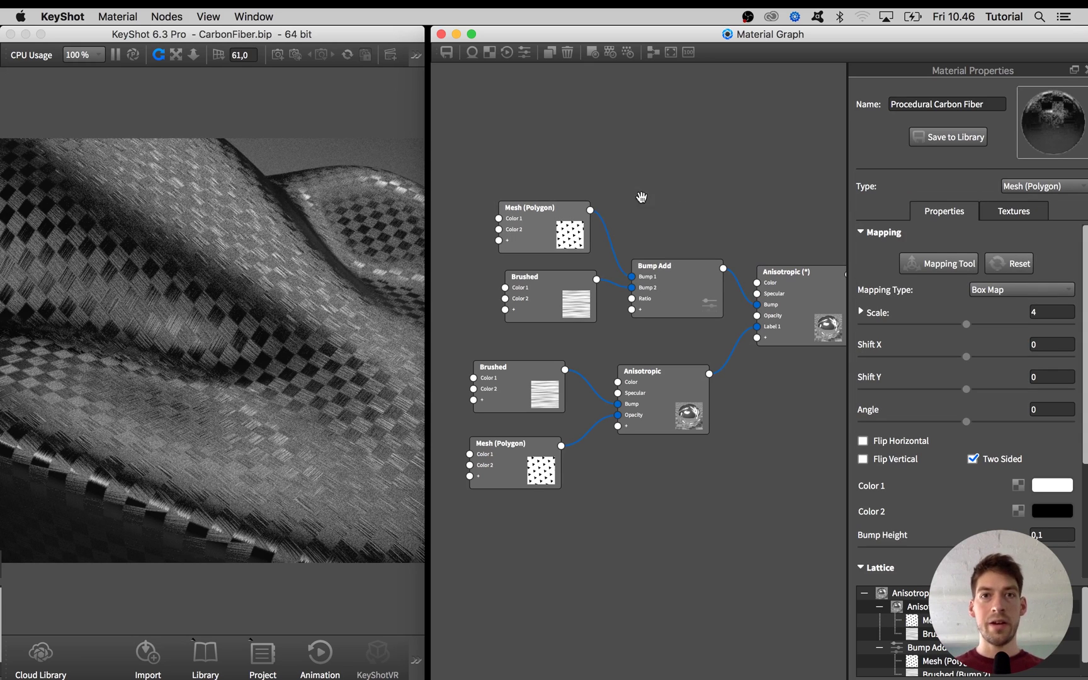
Connect the copied Mesh (Polygon) directly to the base Anisotropic's Bump and set the texture's Bump Height to 1
left_click_drag(589, 209, 755, 307)
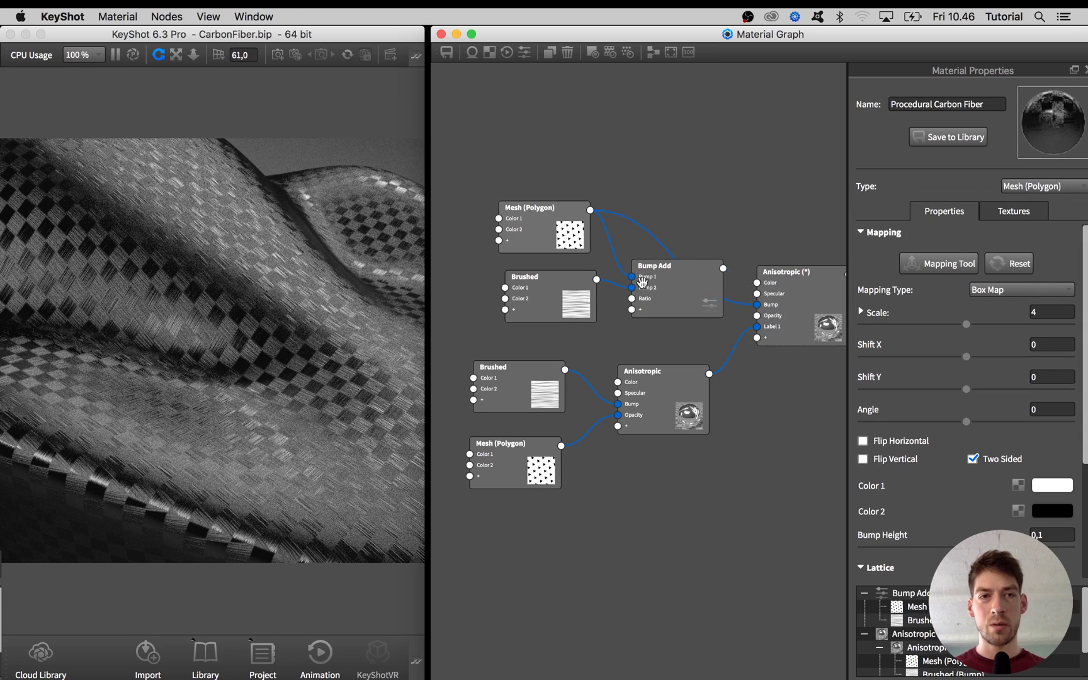
left_click_drag(643, 280, 631, 308)
left_click_drag(571, 219, 585, 190)
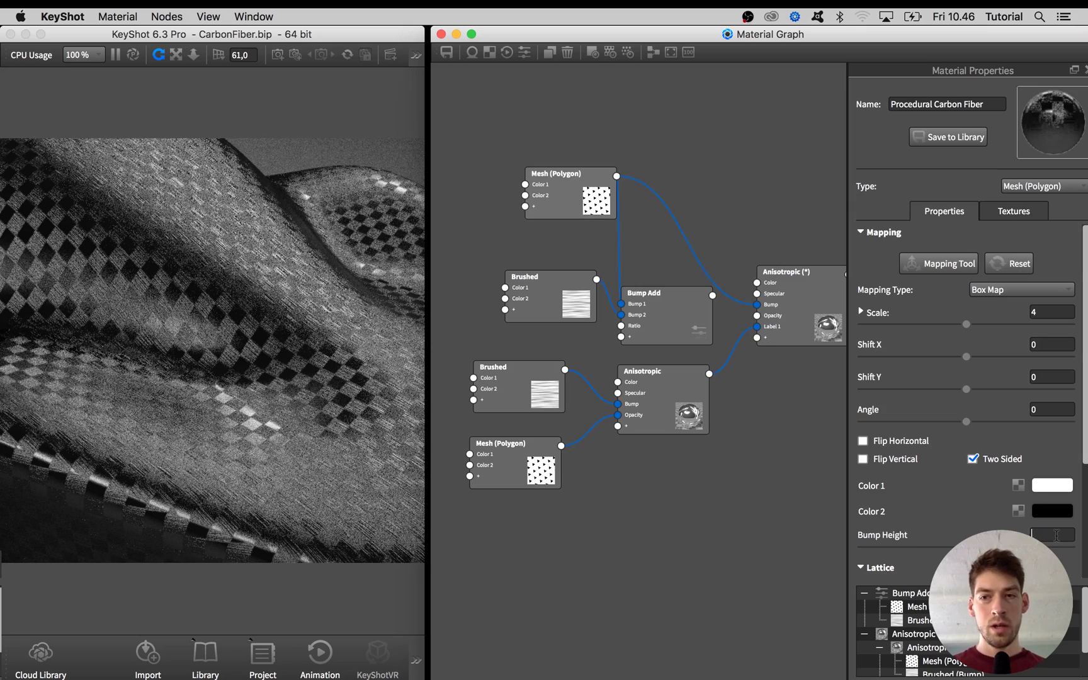
type("1")
key("Return")
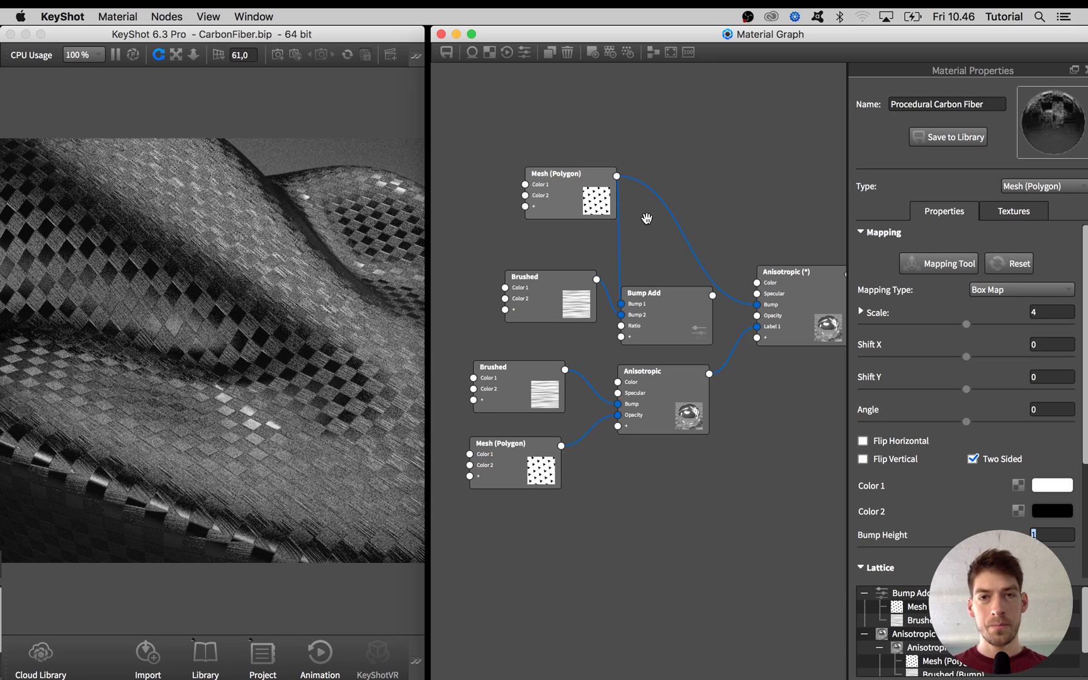
Reconnect the Bump Add output to the Bump of the base Anisotropic material in place of the direct mesh connection
left_click(624, 183)
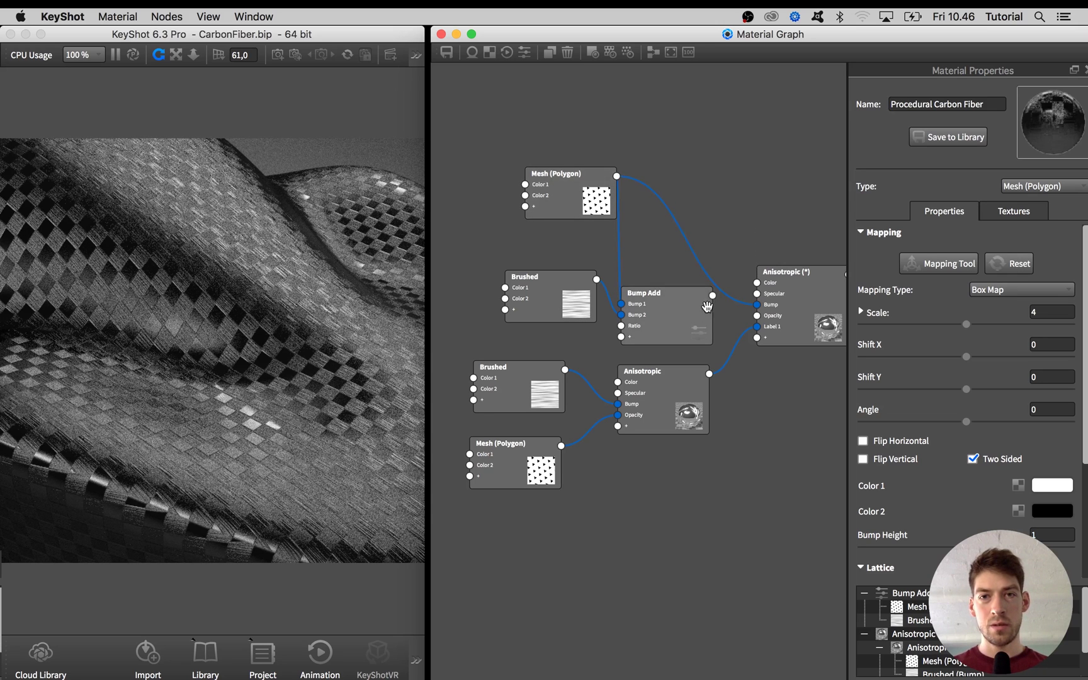
left_click_drag(713, 295, 757, 305)
left_click_drag(678, 317, 691, 307)
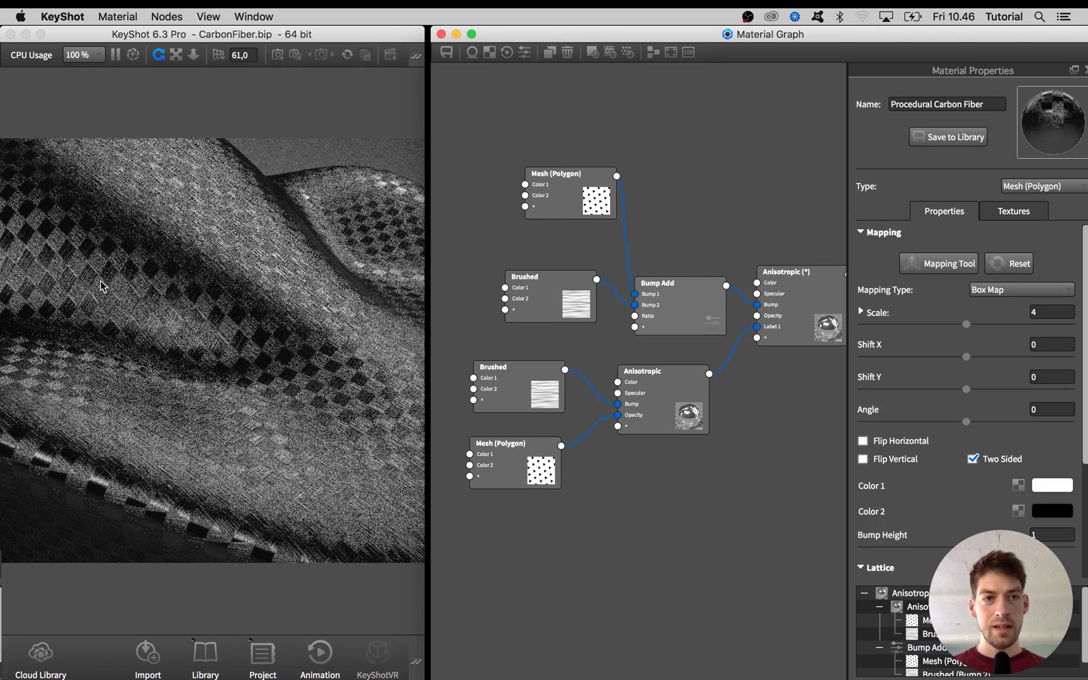
Arrange the graph with the Bump Add group above and the Anisotropic label group below, leaving free space between them
left_click_drag(597, 173, 540, 148)
left_click_drag(564, 277, 522, 221)
left_click_drag(682, 319, 679, 238)
left_click_drag(671, 432, 675, 471)
left_click_drag(545, 467, 549, 485)
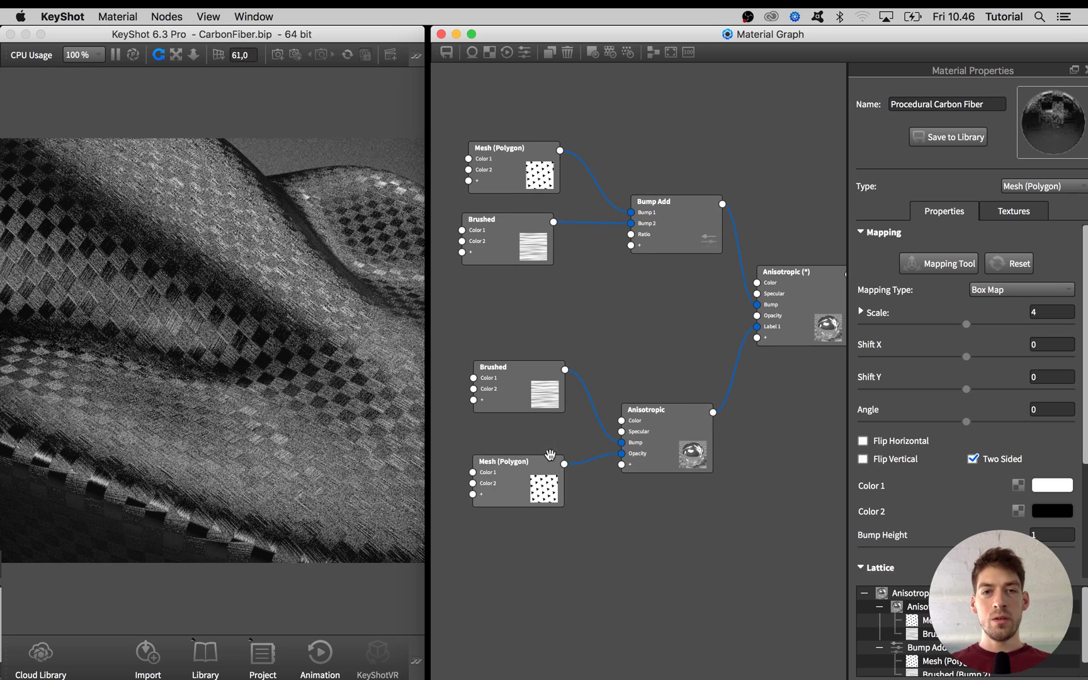
left_click_drag(549, 372, 554, 427)
left_click(532, 439)
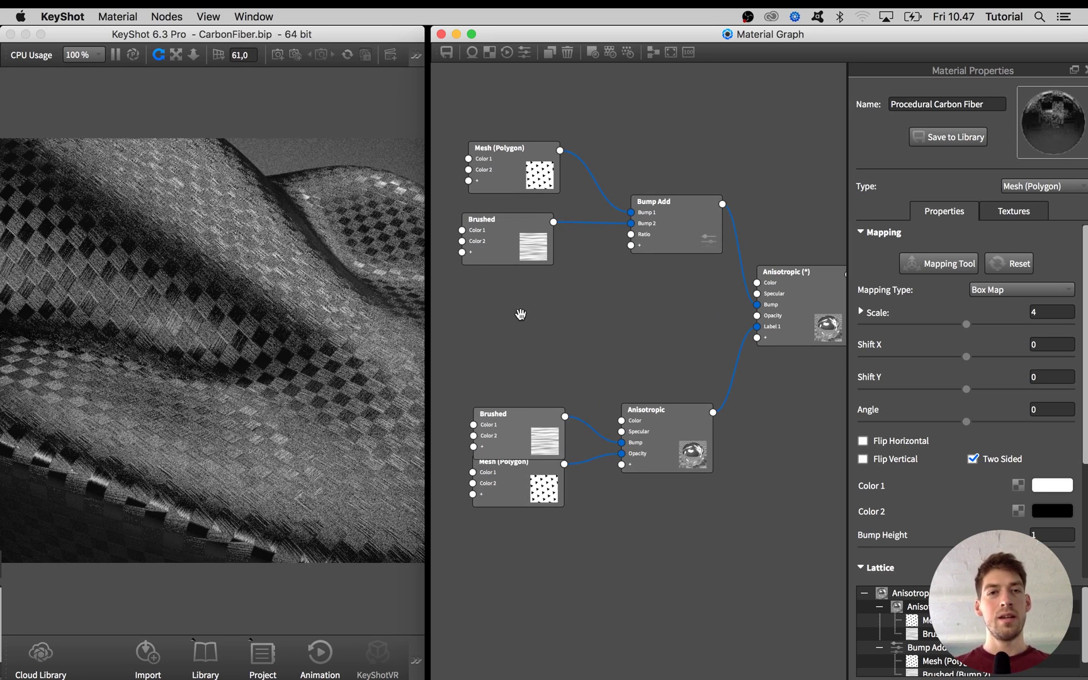
key("f")
left_click_drag(526, 248, 520, 240)
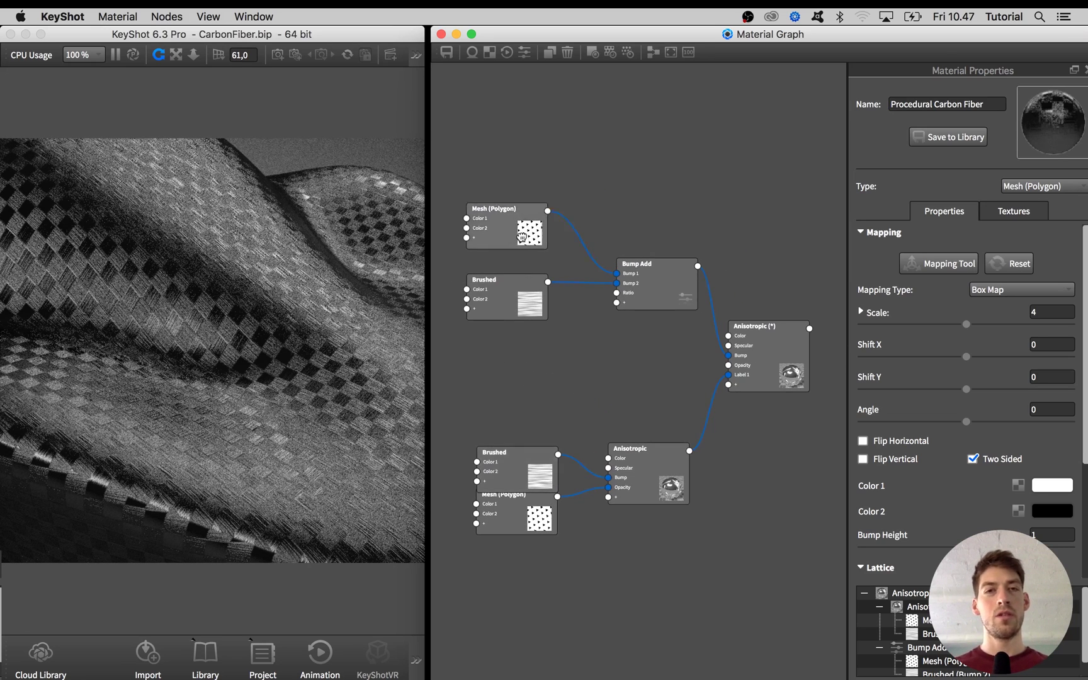
left_click_drag(763, 362, 770, 356)
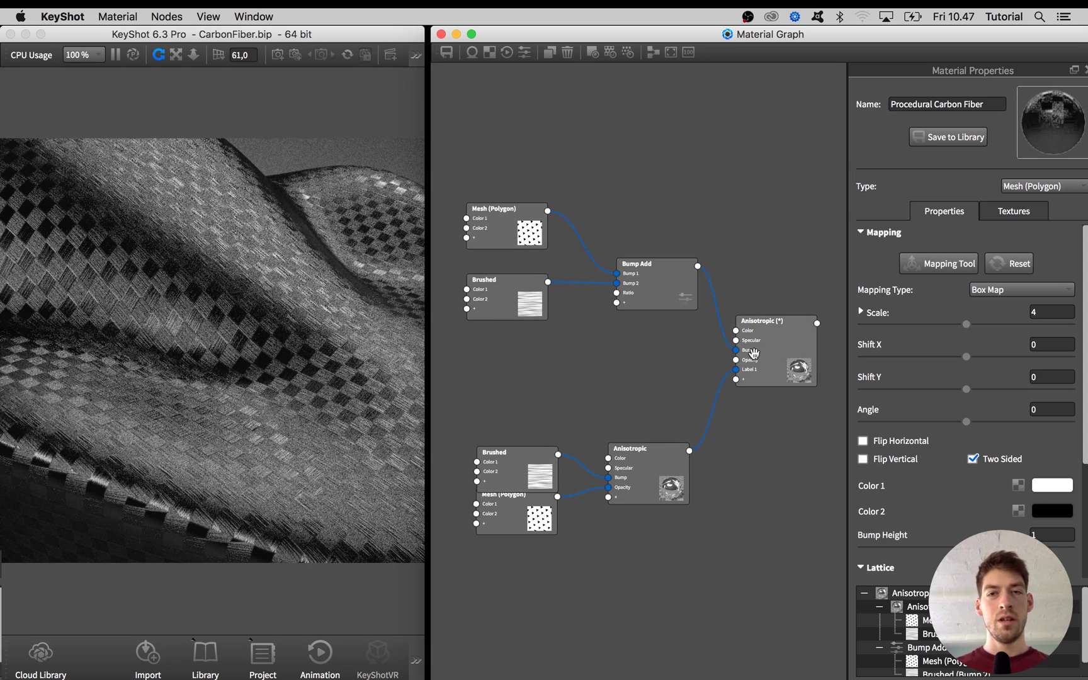
Add a Plastic material node to the free space in the graph and set its Diffuse color to black
right_click(537, 363)
left_click(522, 369)
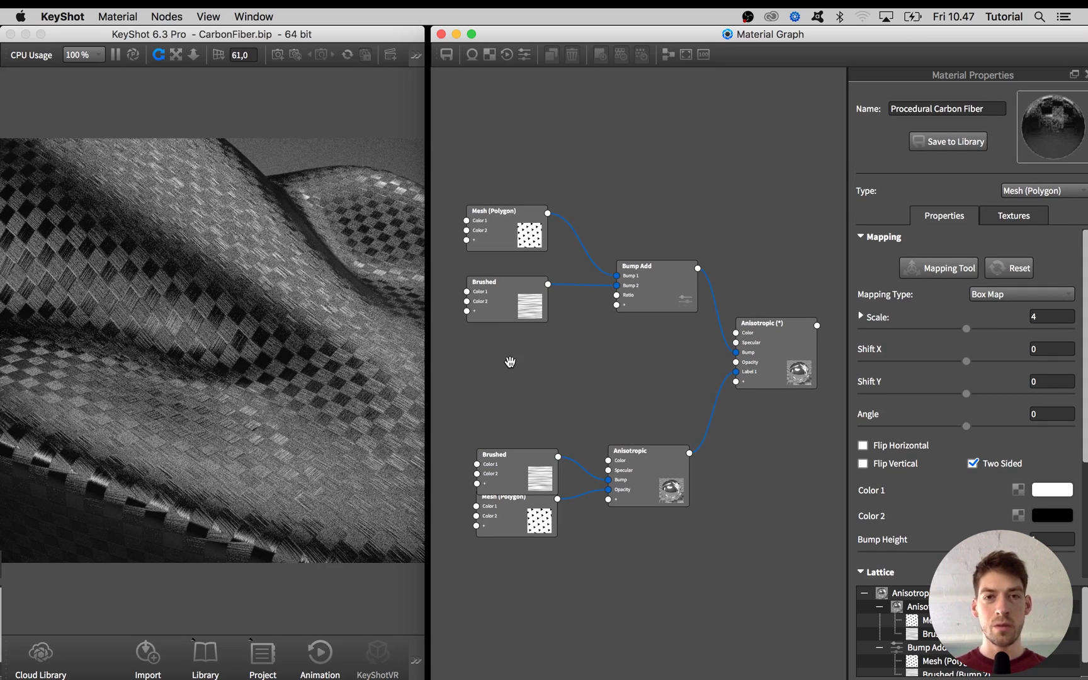
right_click(511, 363)
mouse_move(532, 375)
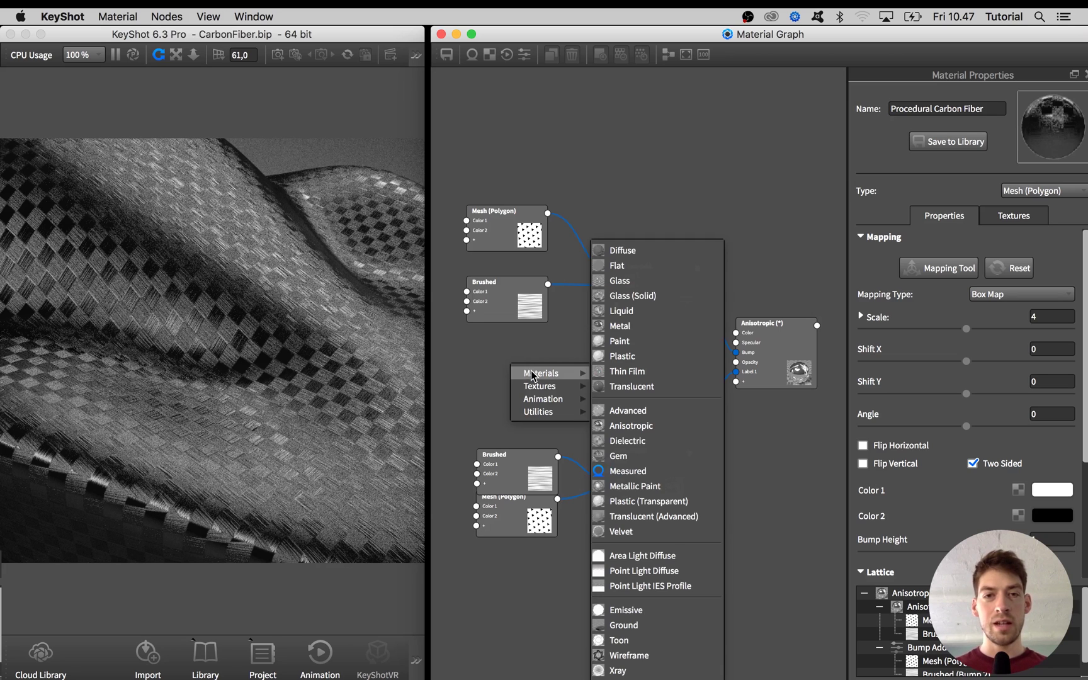
left_click(655, 356)
left_click(1063, 234)
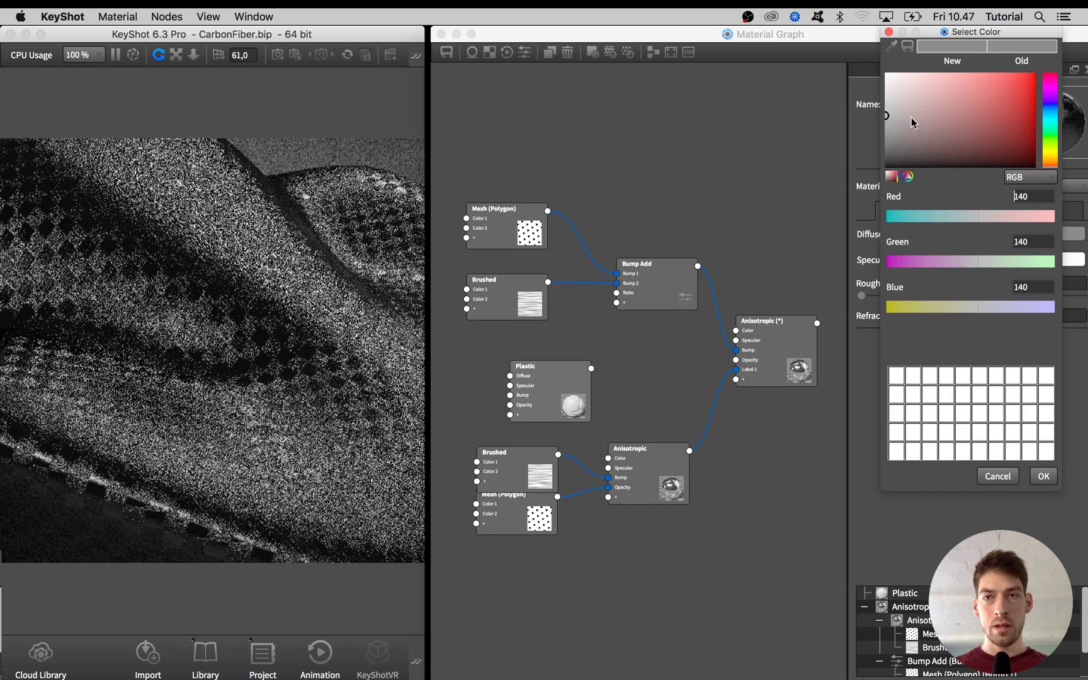
left_click_drag(908, 119, 886, 166)
left_click(1045, 477)
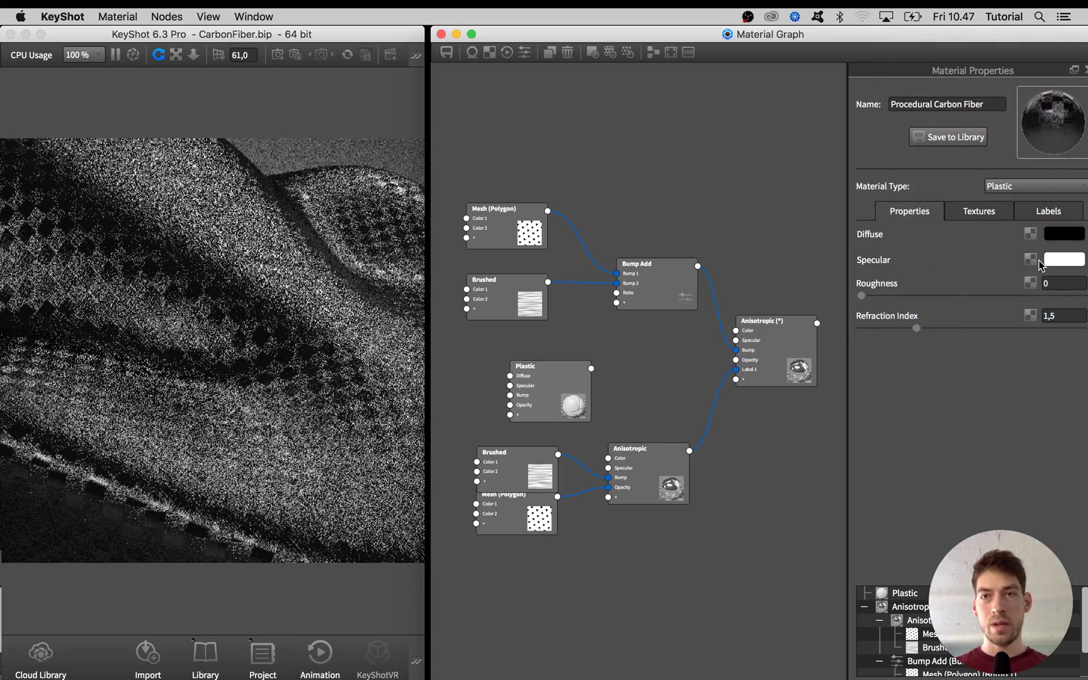
Connect the Plastic to the base Anisotropic material as an additional label and place its node between Bump Add and the label Anisotropic
left_click(585, 370)
left_click_drag(585, 370, 737, 384)
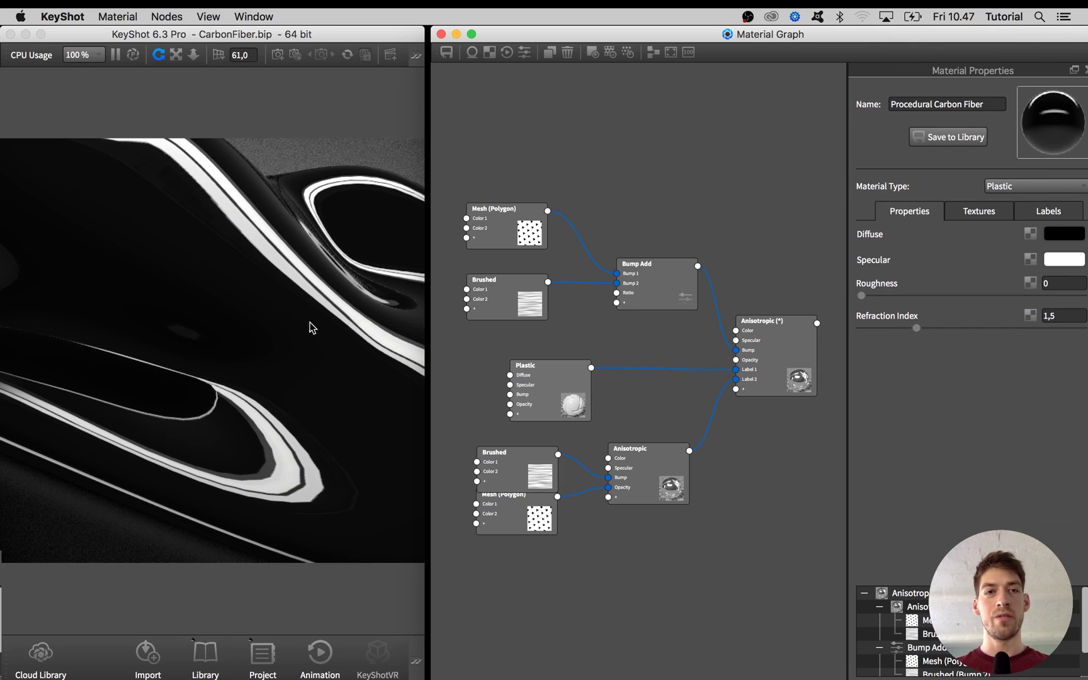
left_click_drag(547, 405, 650, 377)
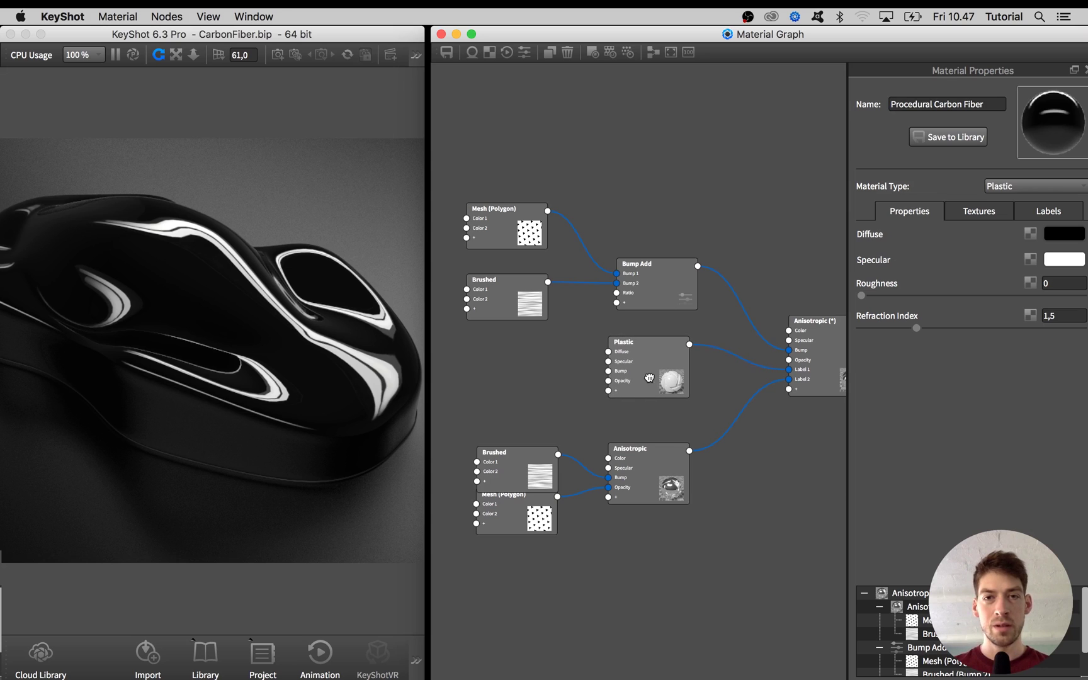
Add a Vertex Color texture and connect it to the Opacity of the Plastic material
right_click(518, 365)
mouse_move(561, 469)
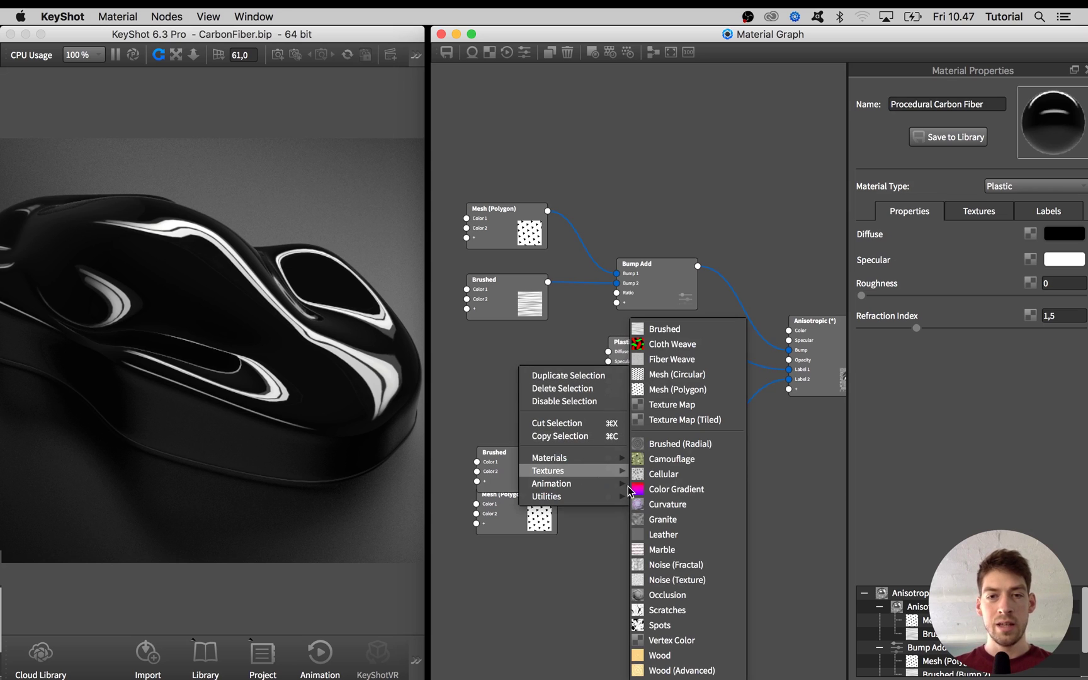
left_click(671, 640)
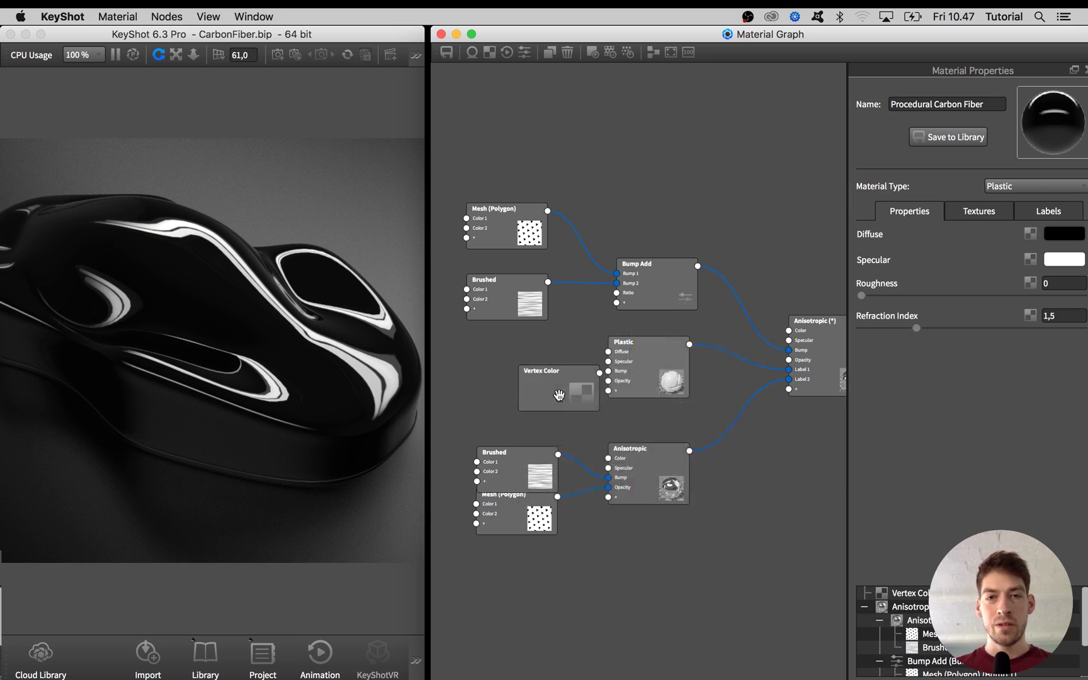
left_click_drag(567, 375, 608, 383)
Compare gray, white and black as the Vertex Color's Default Color, and set it to gray RGB 118, 118, 118
left_click(536, 401)
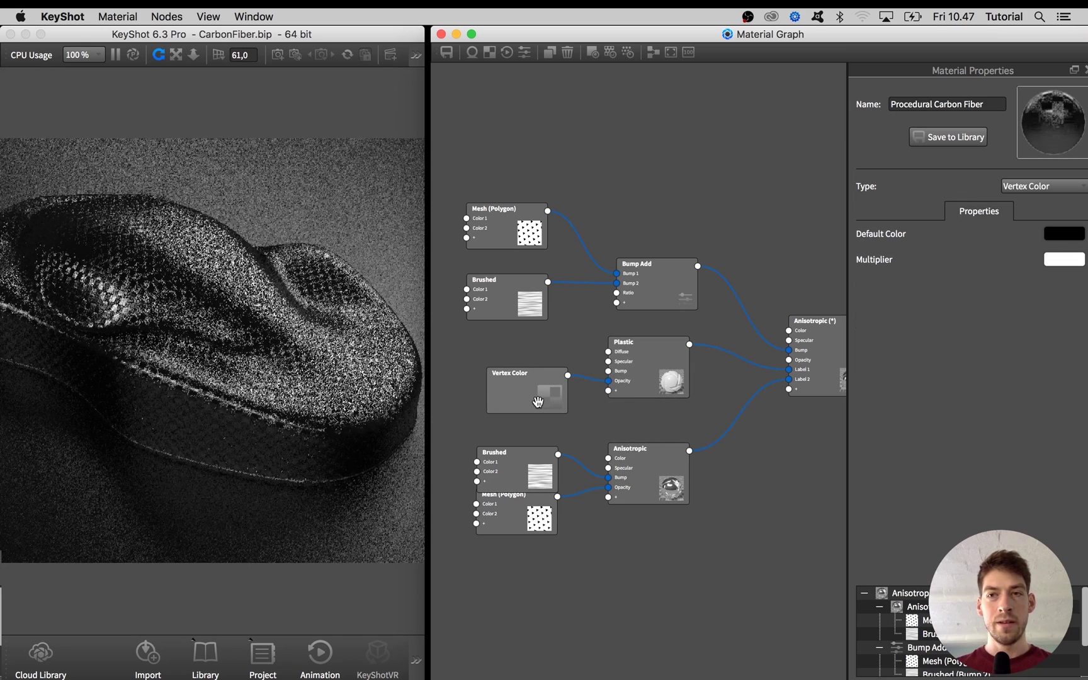
left_click(1064, 234)
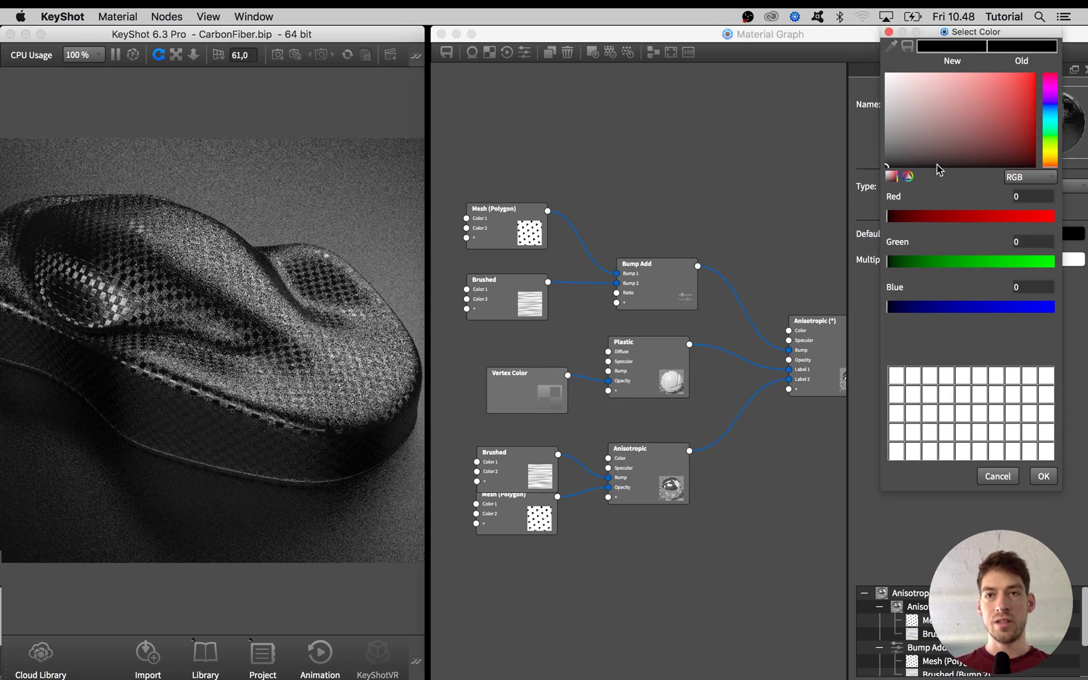
left_click_drag(935, 165, 864, 130)
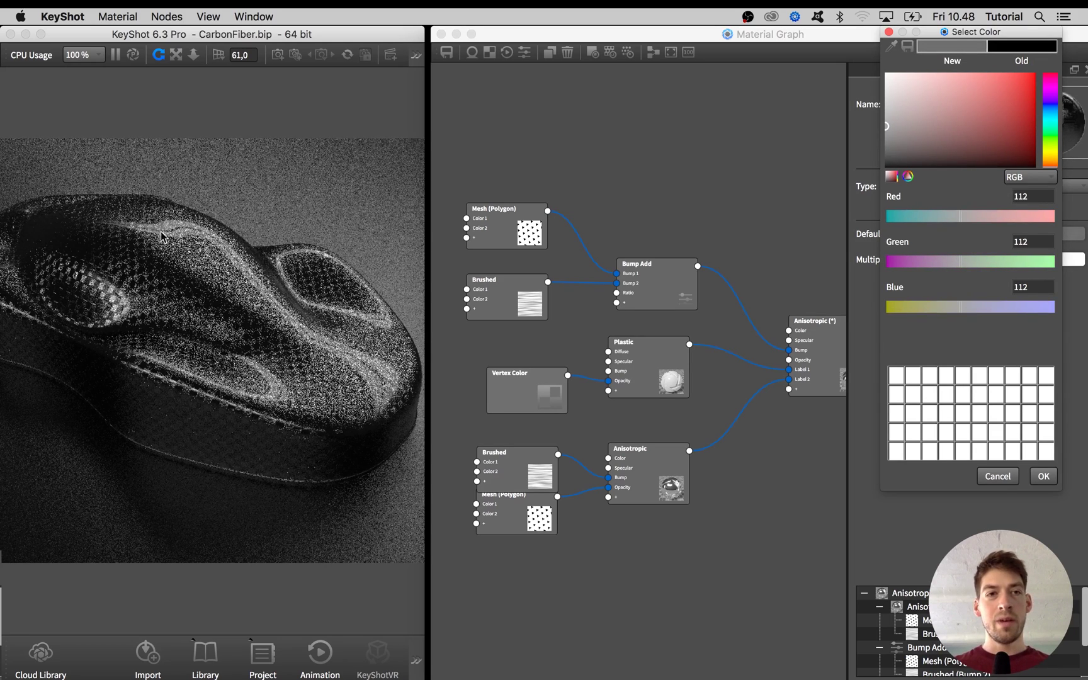
left_click_drag(640, 360, 641, 362)
left_click(886, 111)
left_click(900, 96)
left_click_drag(900, 96, 886, 73)
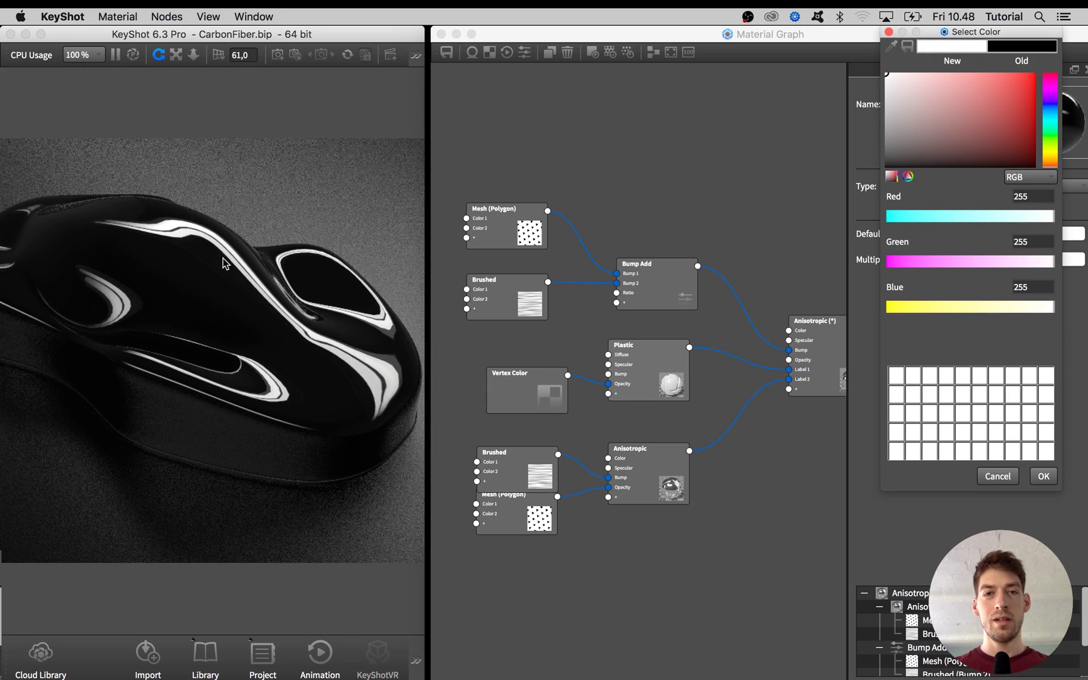
left_click_drag(888, 157, 887, 166)
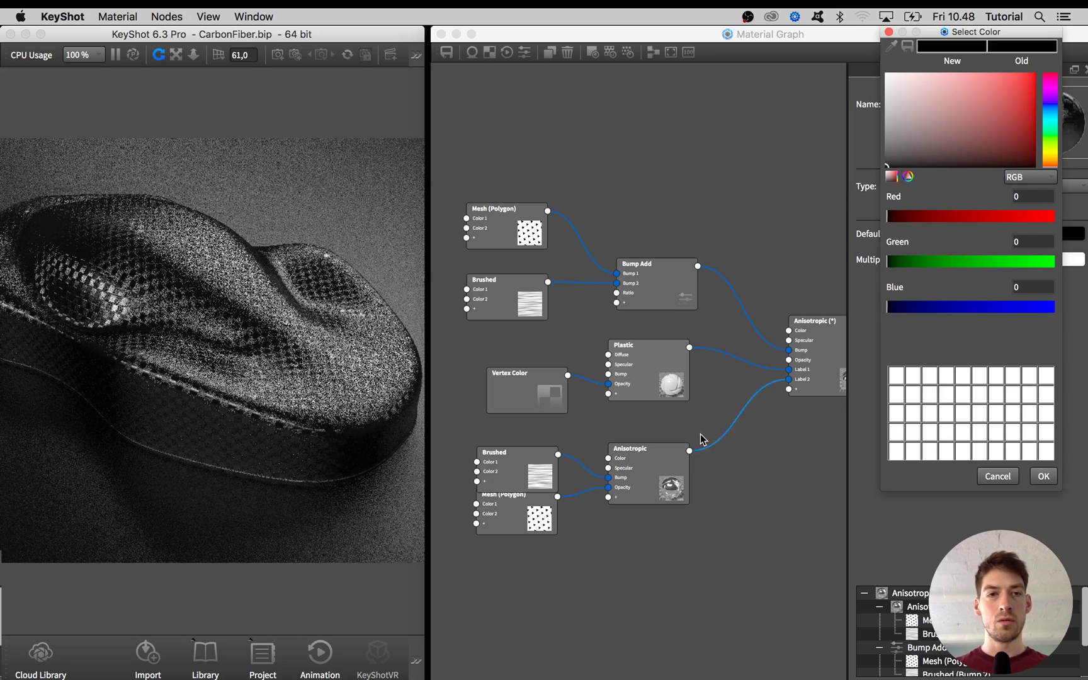
mouse_move(887, 161)
left_mouse_down()
mouse_move(860, 126)
mouse_move(887, 125)
mouse_move(866, 115)
left_mouse_up()
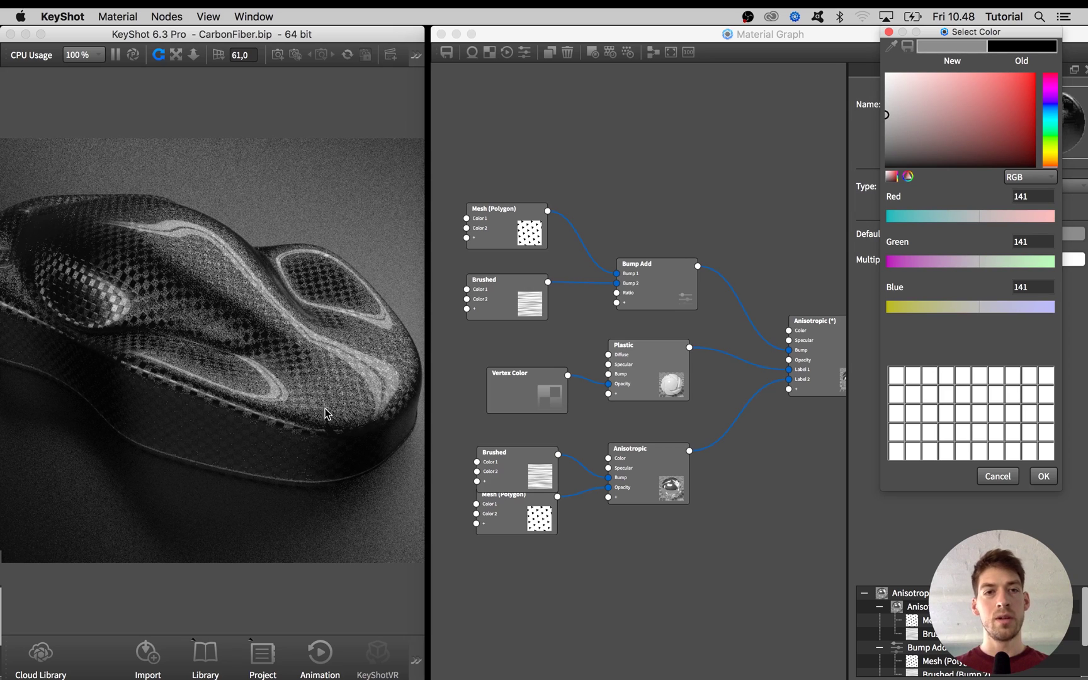
left_click(888, 124)
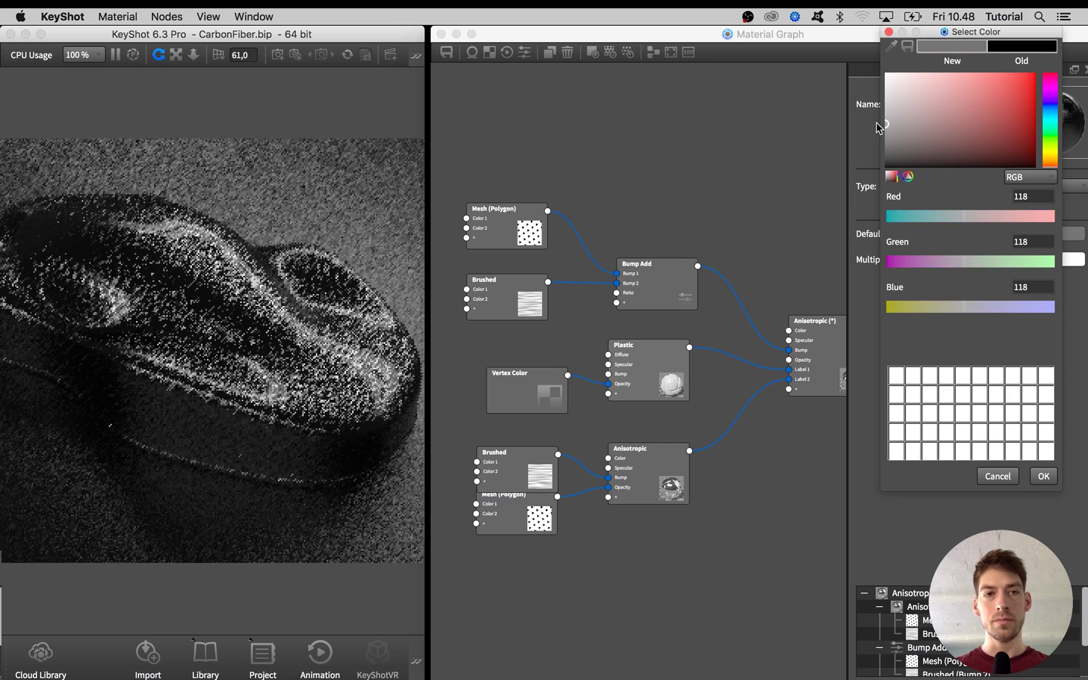
left_click(1044, 477)
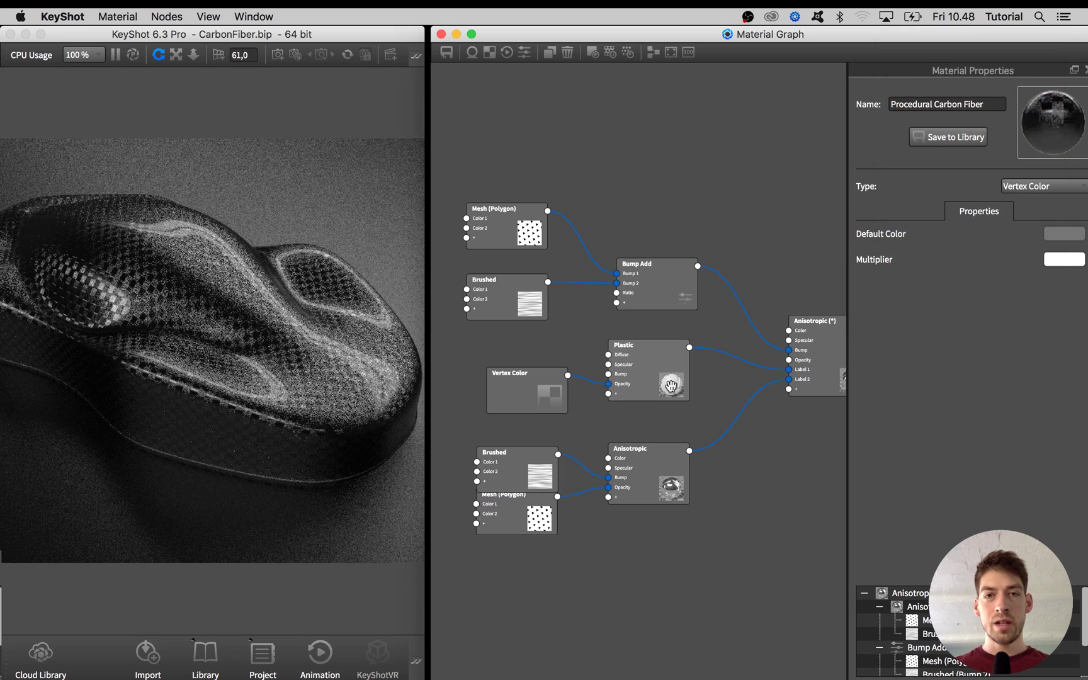
Try a Refraction Index of 2,624 on the Plastic material, and settle on 1,918
left_click_drag(671, 385, 675, 386)
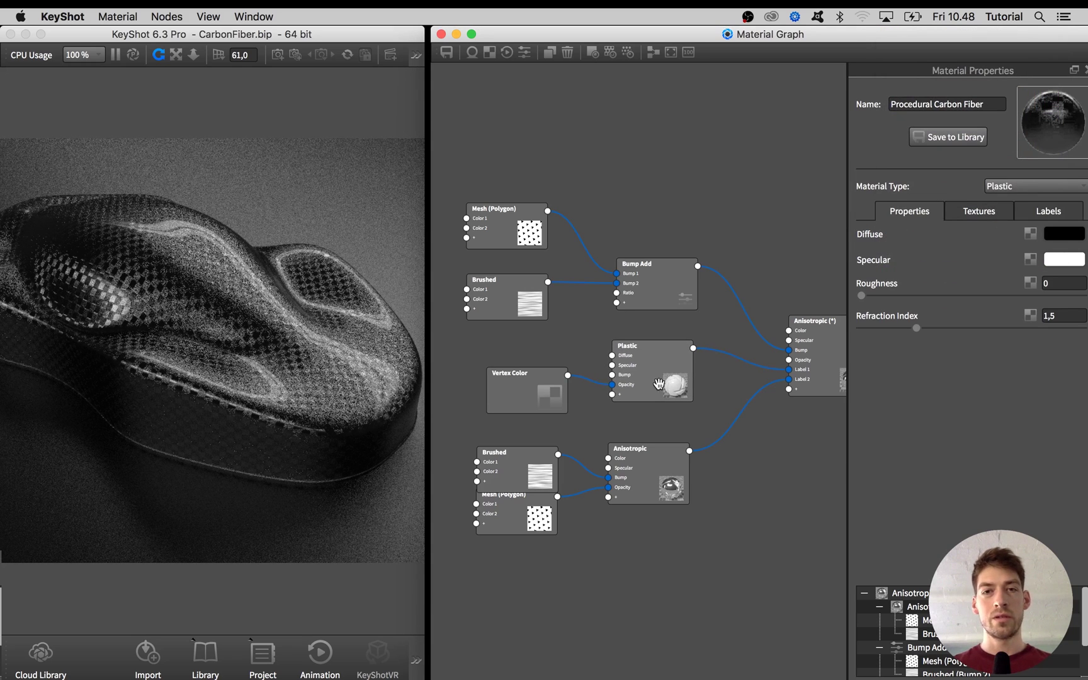
left_click(535, 396)
left_click(627, 377)
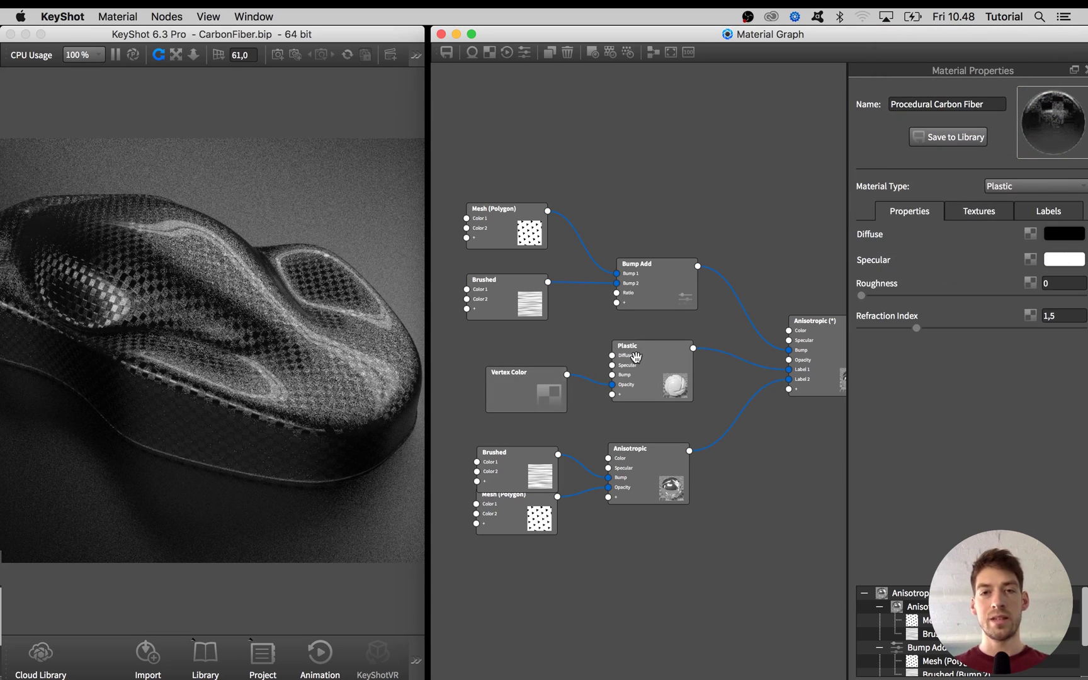
left_click(958, 328)
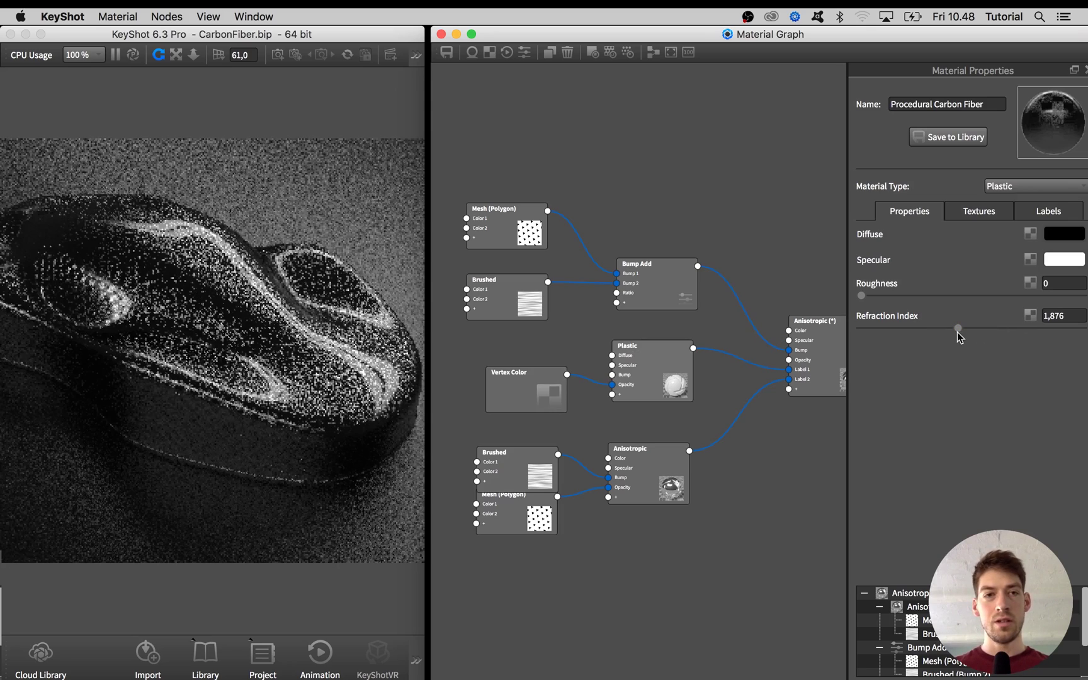
left_click_drag(977, 328, 1040, 328)
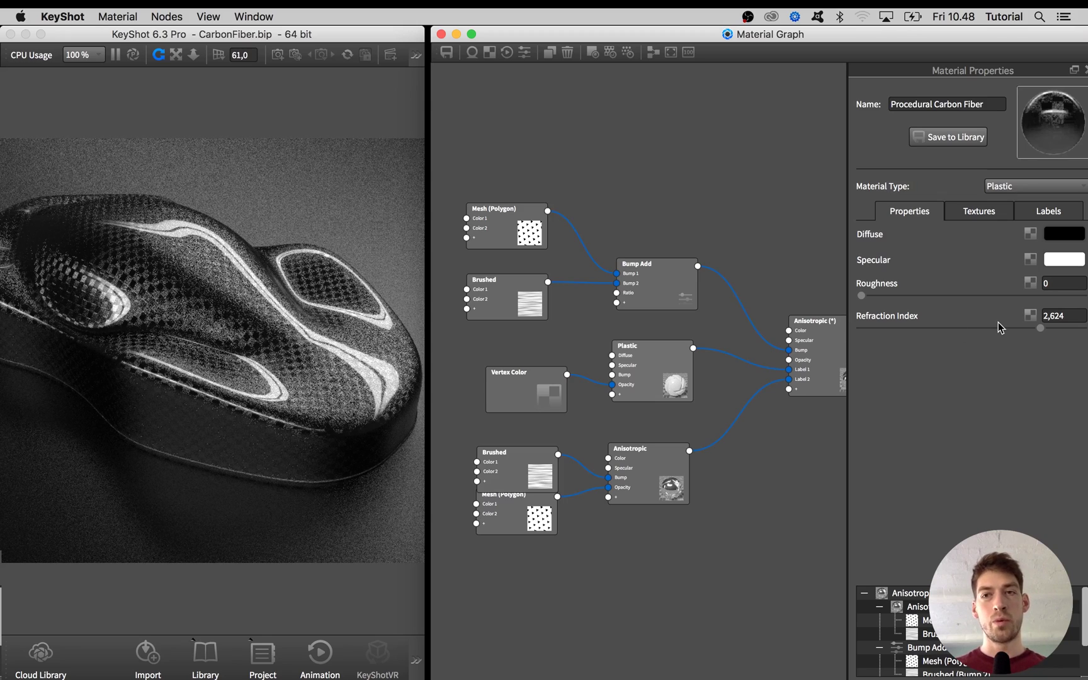
left_click_drag(1040, 328, 962, 327)
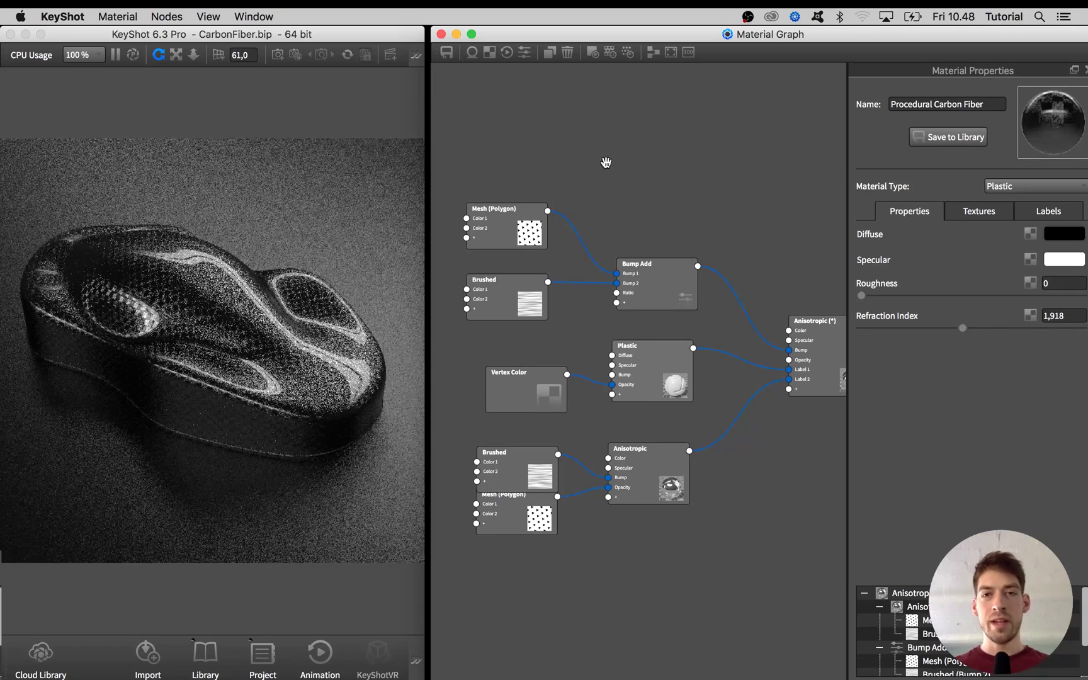